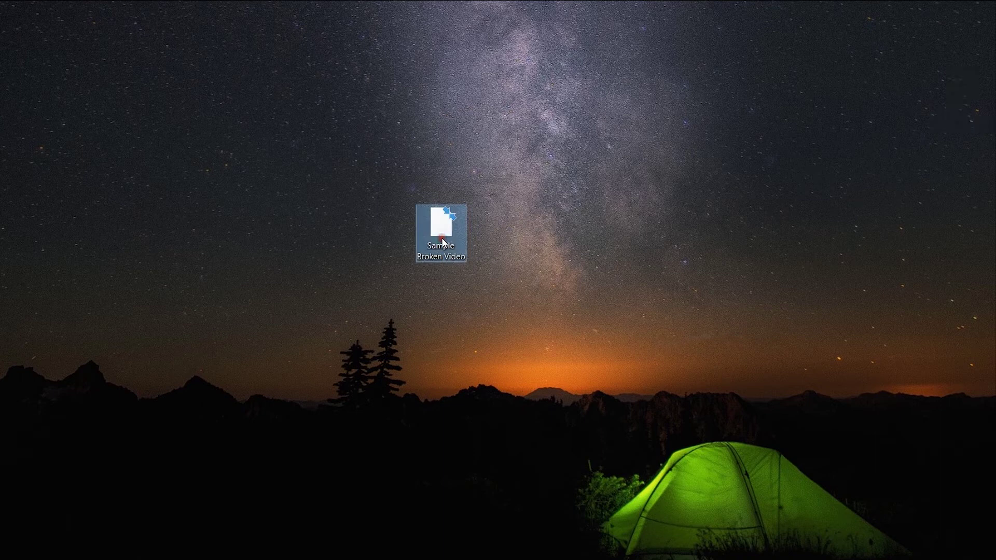
Step: Try twice to open the broken video file, dismissing the open-with prompt each time
{"action": "double_click", "coordinate": [444, 226]}
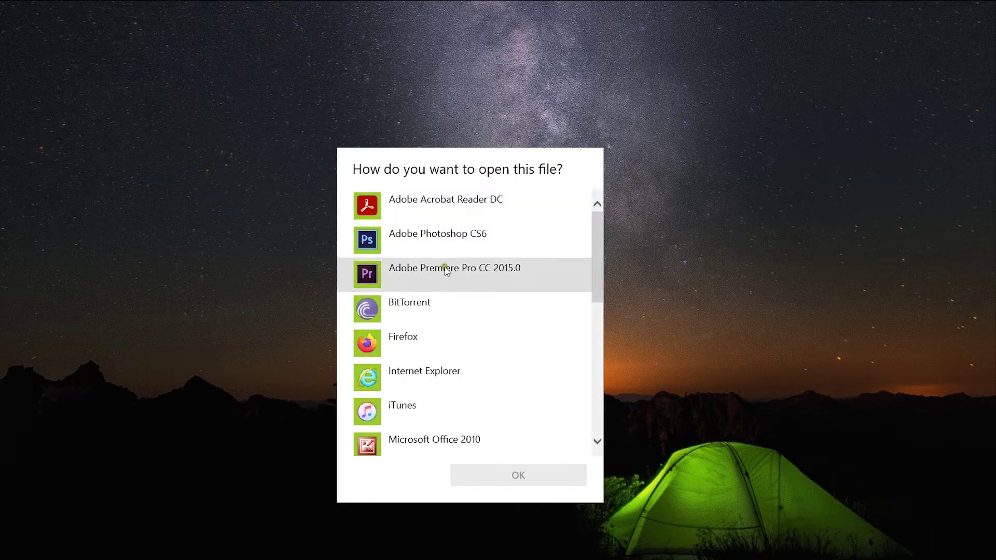
{"action": "scroll", "coordinate": [423, 273], "scroll_direction": "down", "scroll_amount": 1}
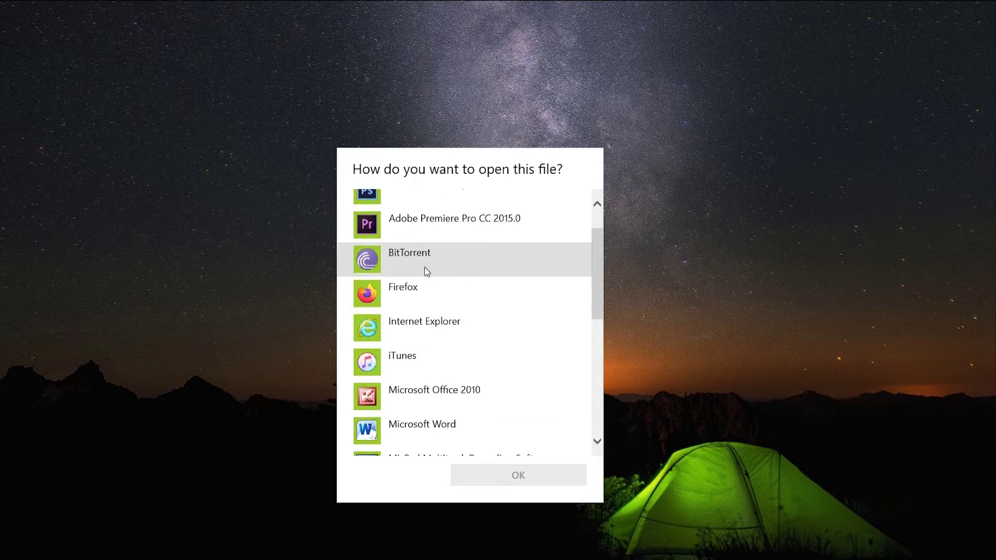
{"action": "scroll", "coordinate": [422, 271], "scroll_direction": "down", "scroll_amount": 3}
{"action": "scroll", "coordinate": [423, 271], "scroll_direction": "down", "scroll_amount": 1}
{"action": "scroll", "coordinate": [424, 272], "scroll_direction": "down", "scroll_amount": 2}
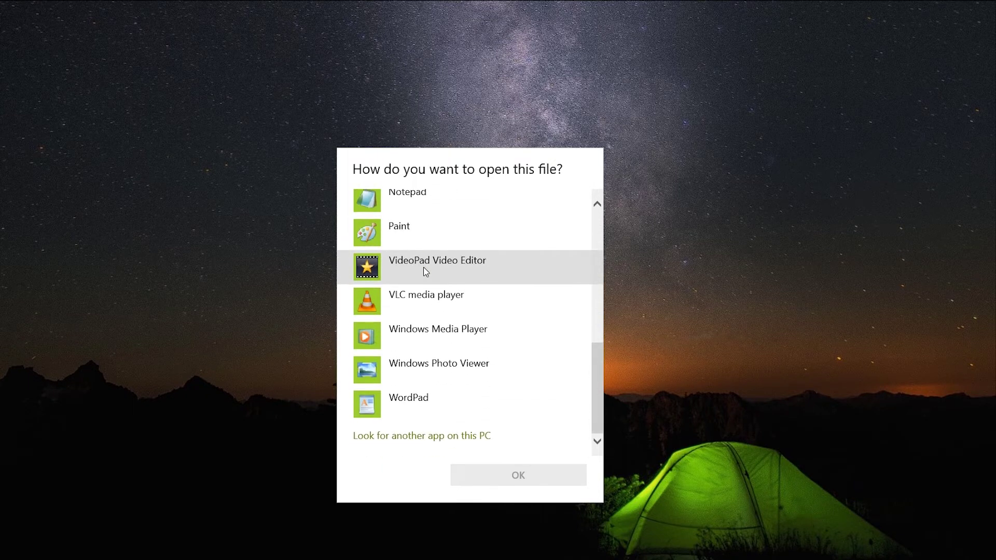
{"action": "scroll", "coordinate": [419, 407], "scroll_direction": "up", "scroll_amount": 2}
{"action": "scroll", "coordinate": [422, 402], "scroll_direction": "up", "scroll_amount": 4}
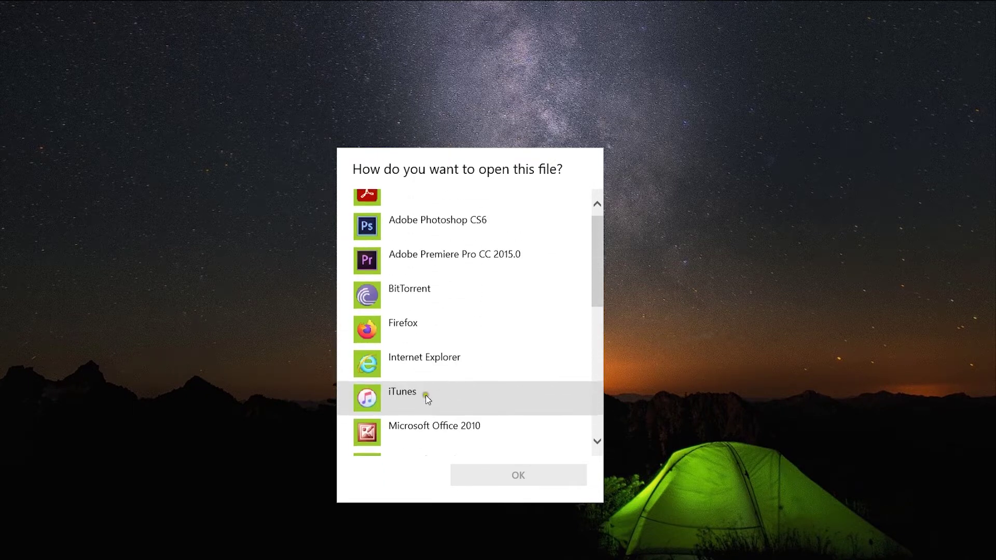
{"action": "scroll", "coordinate": [425, 397], "scroll_direction": "up", "scroll_amount": 1}
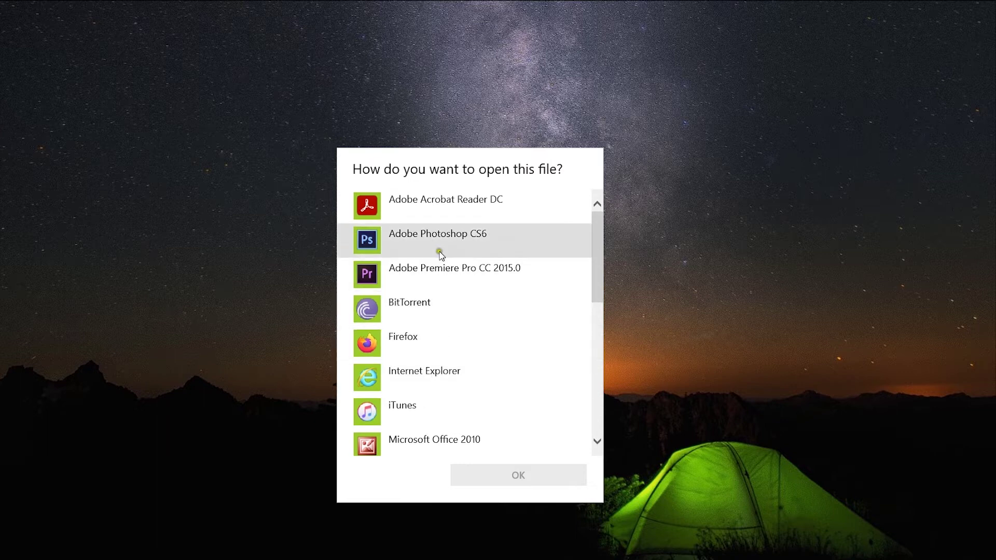
{"action": "left_click", "coordinate": [617, 118]}
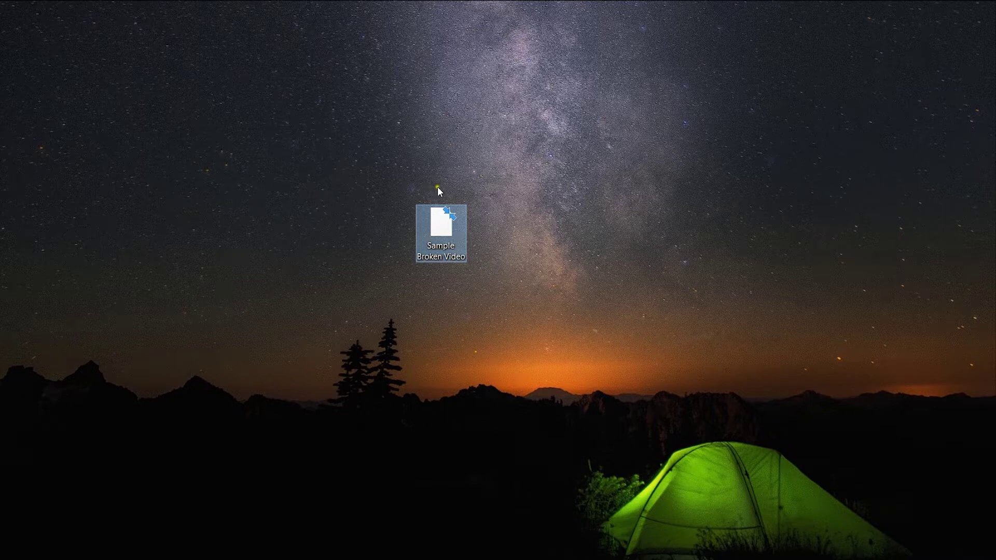
{"action": "double_click", "coordinate": [439, 231]}
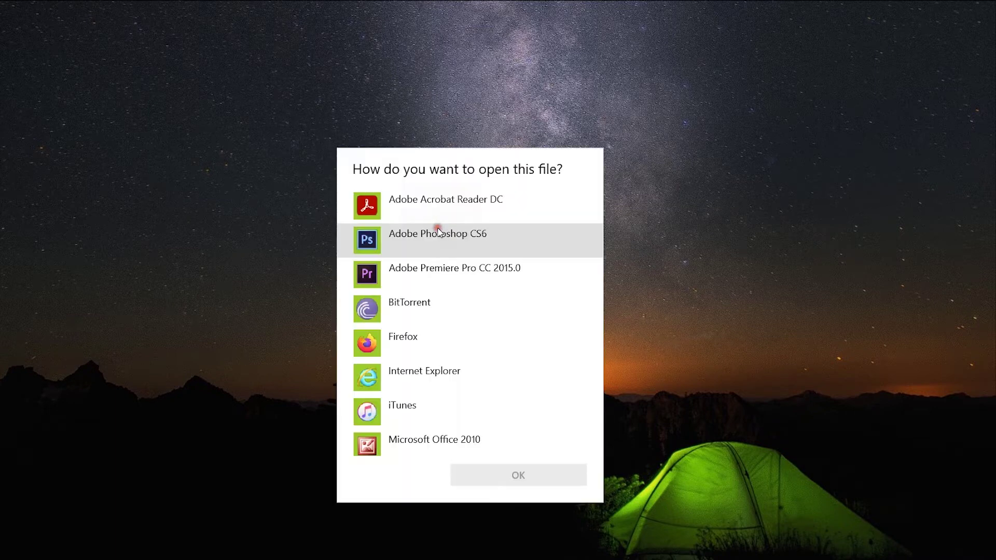
{"action": "left_click", "coordinate": [737, 315]}
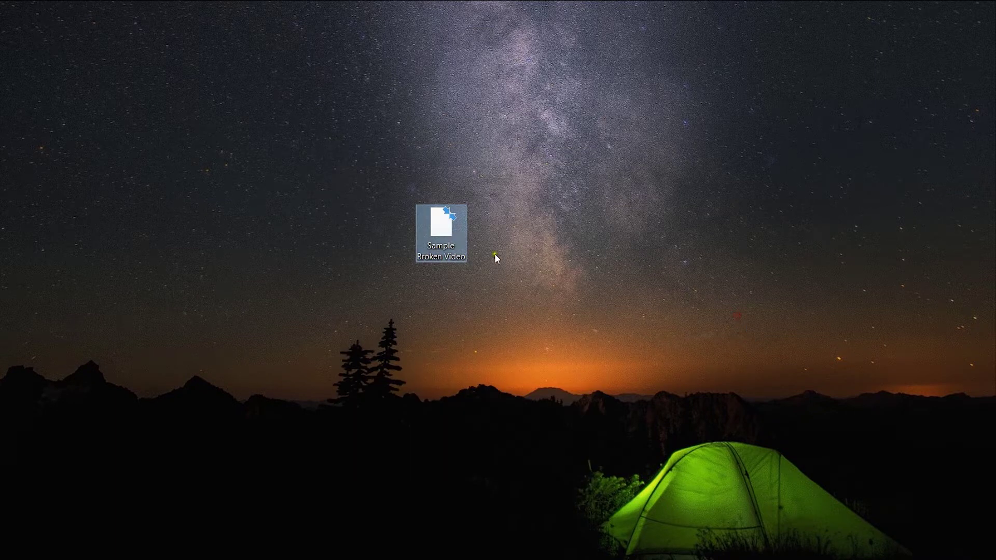
Step: Review the broken video's General, Security and Details properties, then close without changes
{"action": "right_click", "coordinate": [438, 229]}
{"action": "left_click", "coordinate": [470, 507]}
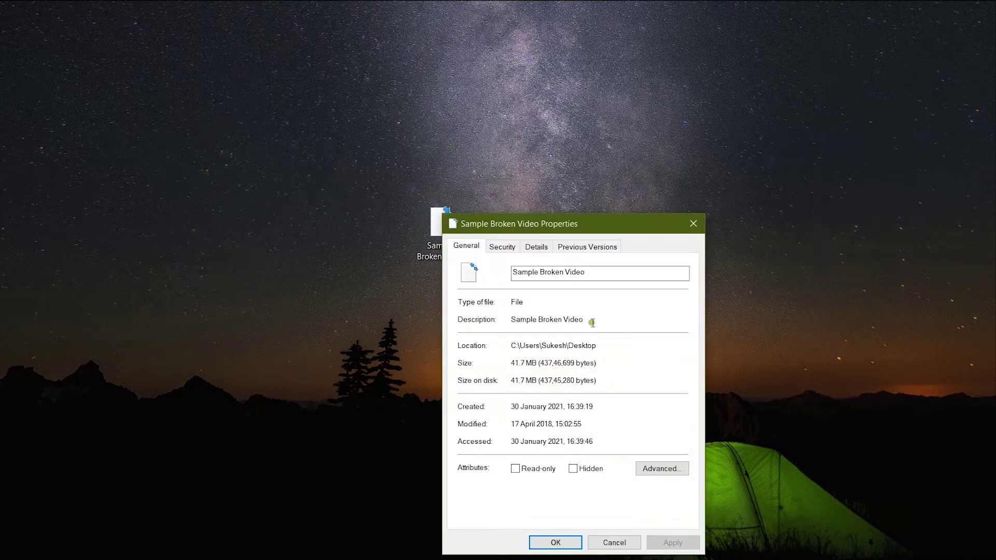
{"action": "left_click", "coordinate": [504, 246]}
{"action": "left_click", "coordinate": [539, 247]}
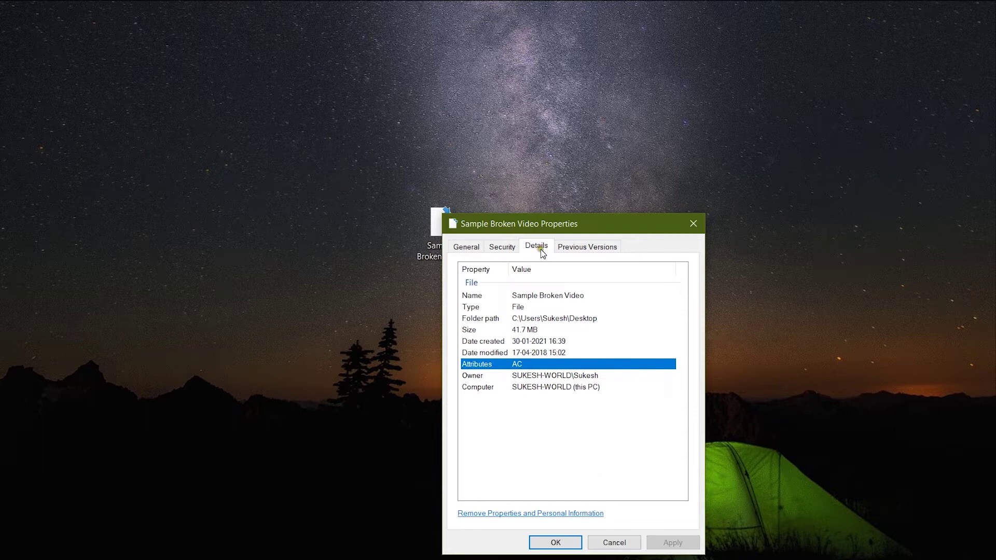
{"action": "left_click", "coordinate": [473, 247]}
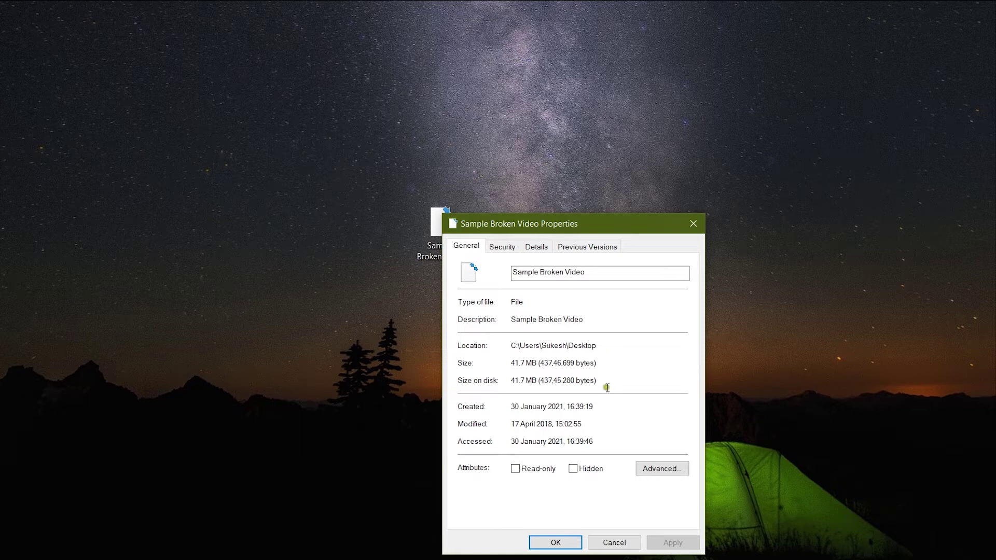
{"action": "left_click", "coordinate": [614, 543]}
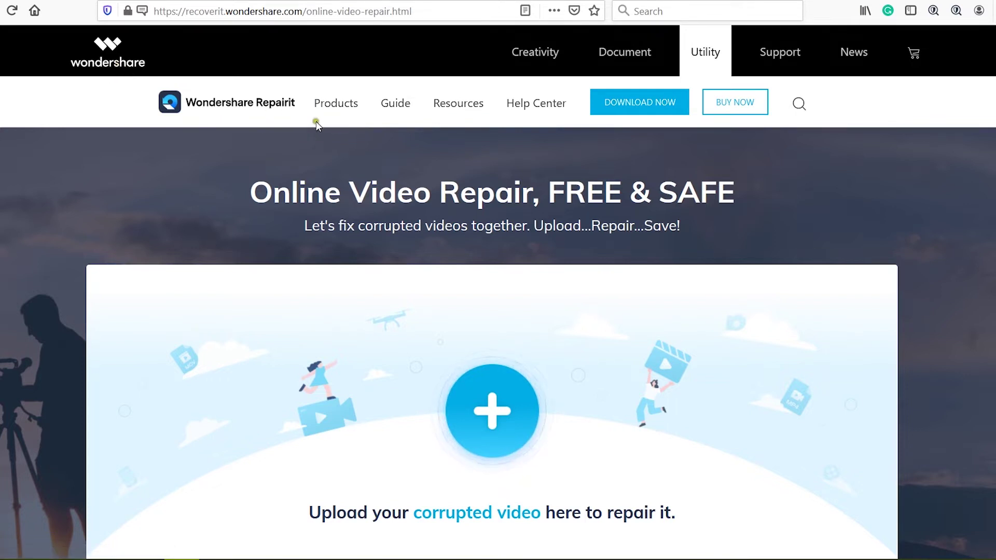
{"action": "scroll", "coordinate": [703, 379], "scroll_direction": "down", "scroll_amount": 2}
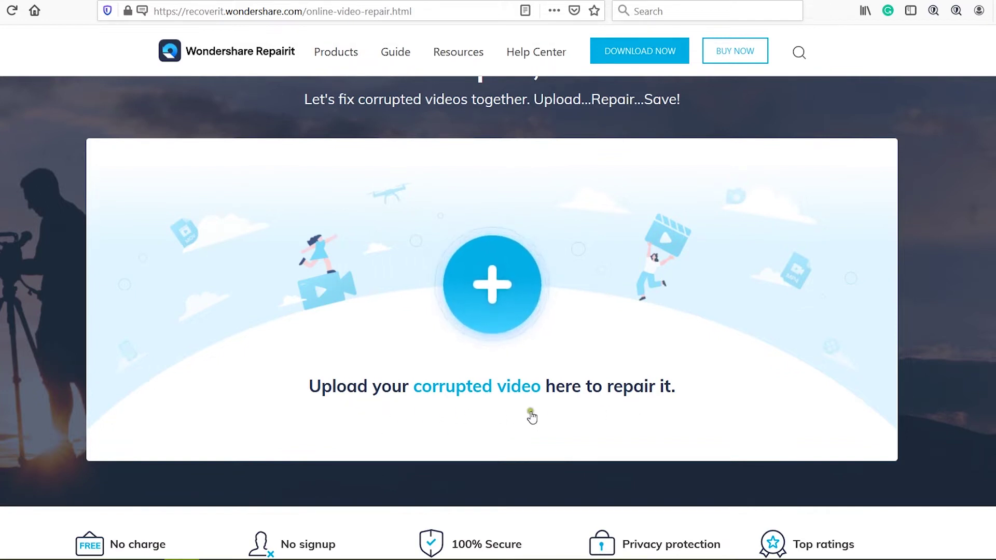
{"action": "left_click", "coordinate": [553, 421]}
{"action": "left_click", "coordinate": [410, 11]}
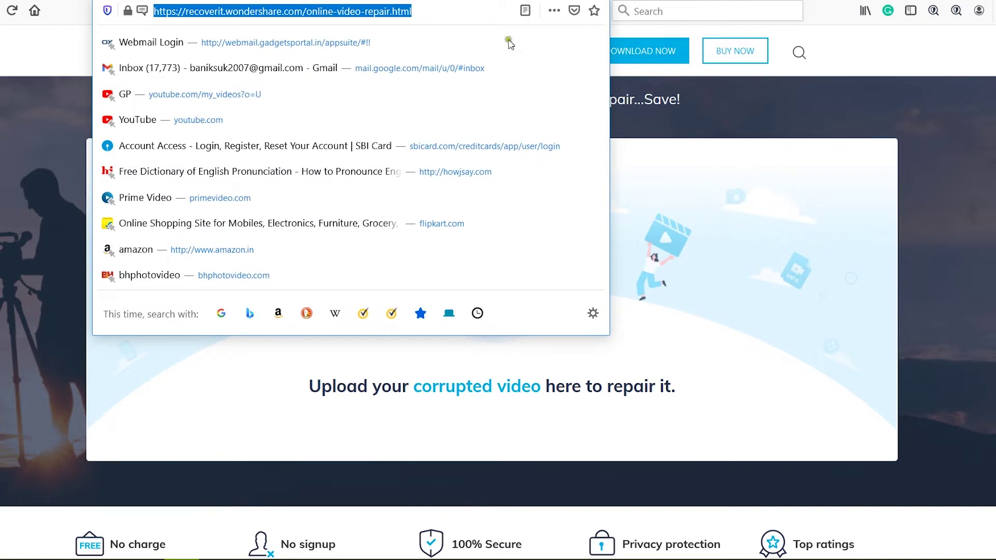
{"action": "left_click", "coordinate": [967, 182]}
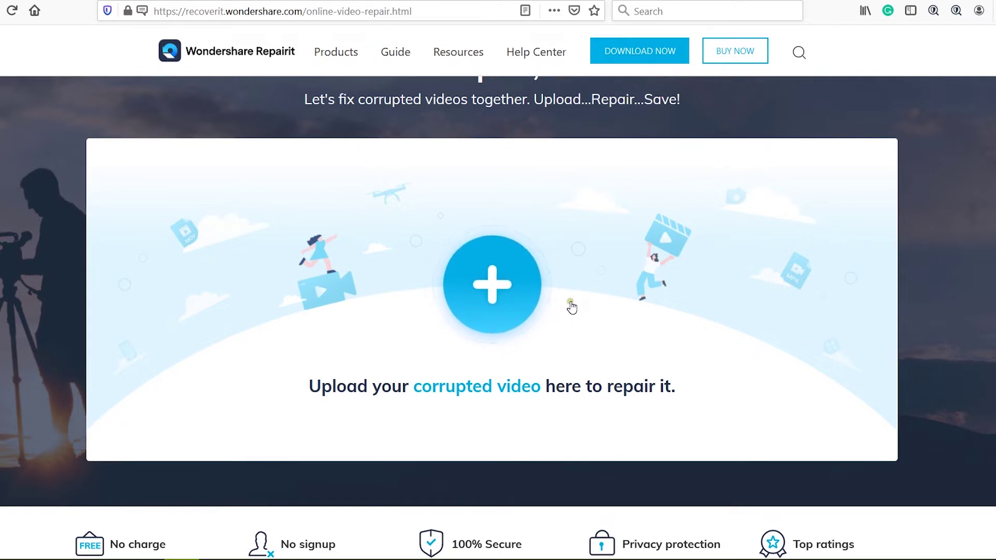
{"action": "scroll", "coordinate": [573, 311], "scroll_direction": "down", "scroll_amount": 3}
{"action": "scroll", "coordinate": [572, 309], "scroll_direction": "down", "scroll_amount": 3}
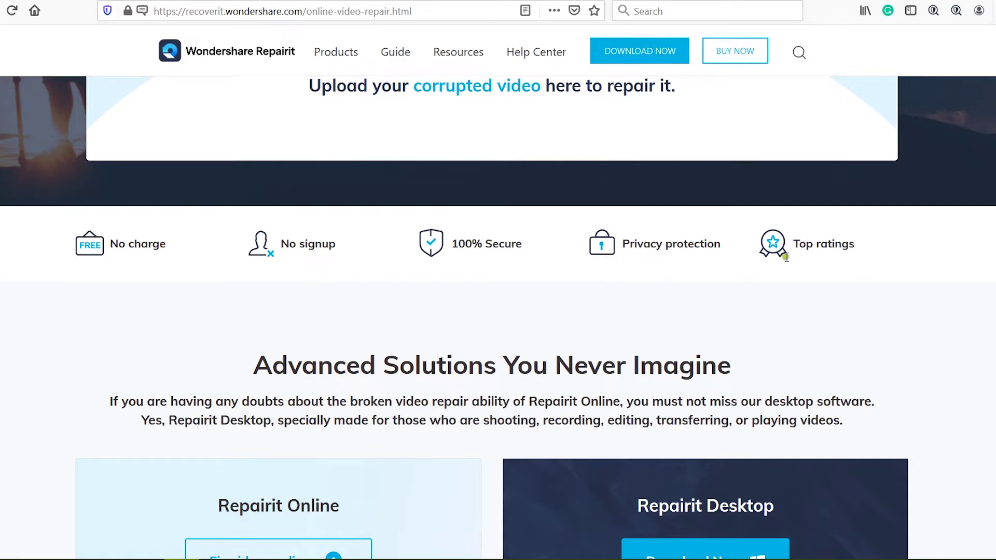
{"action": "scroll", "coordinate": [828, 383], "scroll_direction": "down", "scroll_amount": 5}
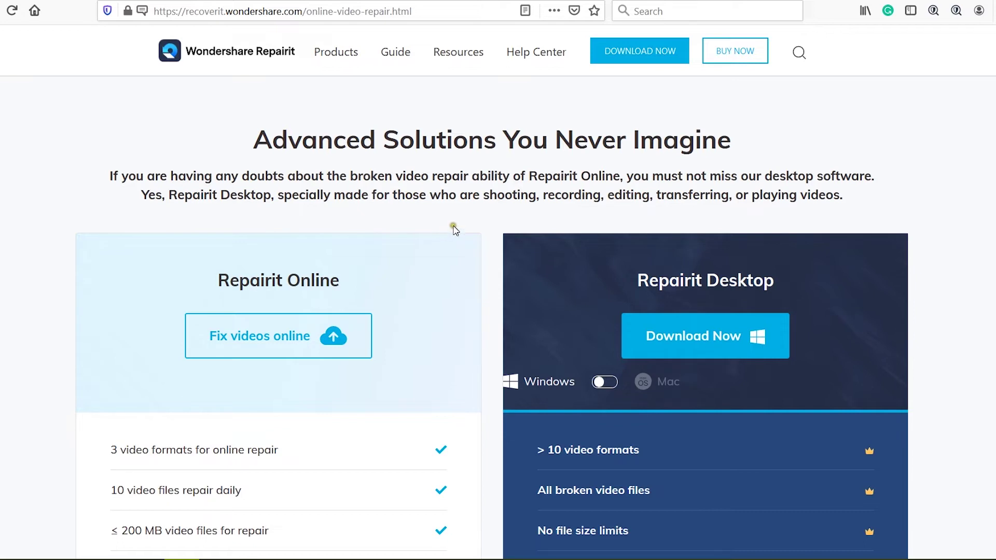
{"action": "scroll", "coordinate": [455, 230], "scroll_direction": "down", "scroll_amount": 4}
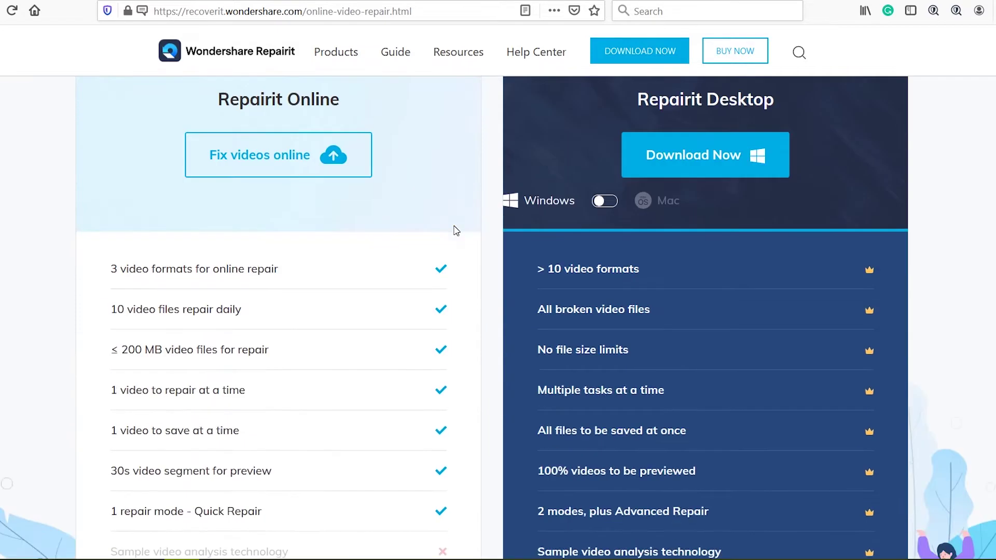
{"action": "scroll", "coordinate": [456, 230], "scroll_direction": "down", "scroll_amount": 5}
{"action": "scroll", "coordinate": [456, 230], "scroll_direction": "down", "scroll_amount": 5}
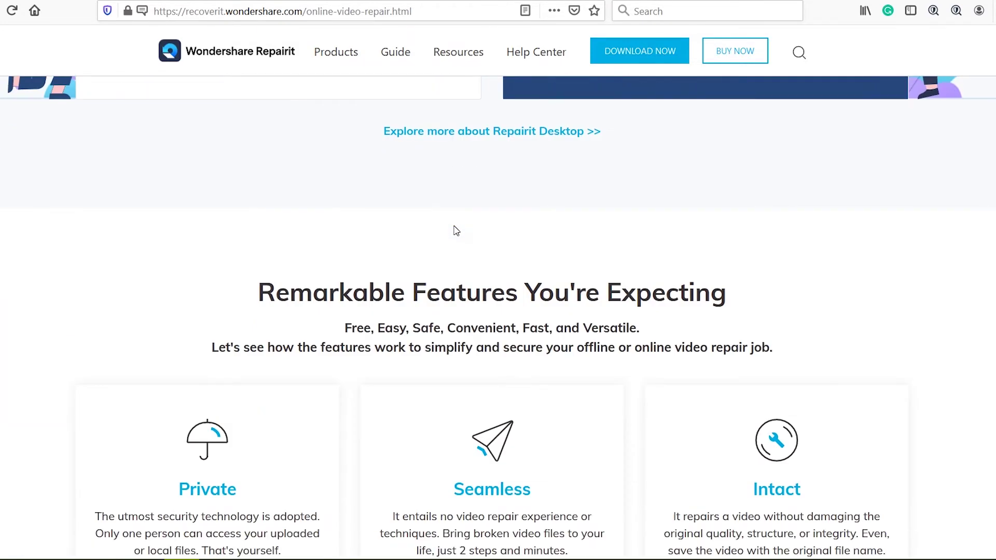
{"action": "scroll", "coordinate": [456, 231], "scroll_direction": "down", "scroll_amount": 2}
{"action": "scroll", "coordinate": [456, 231], "scroll_direction": "down", "scroll_amount": 1}
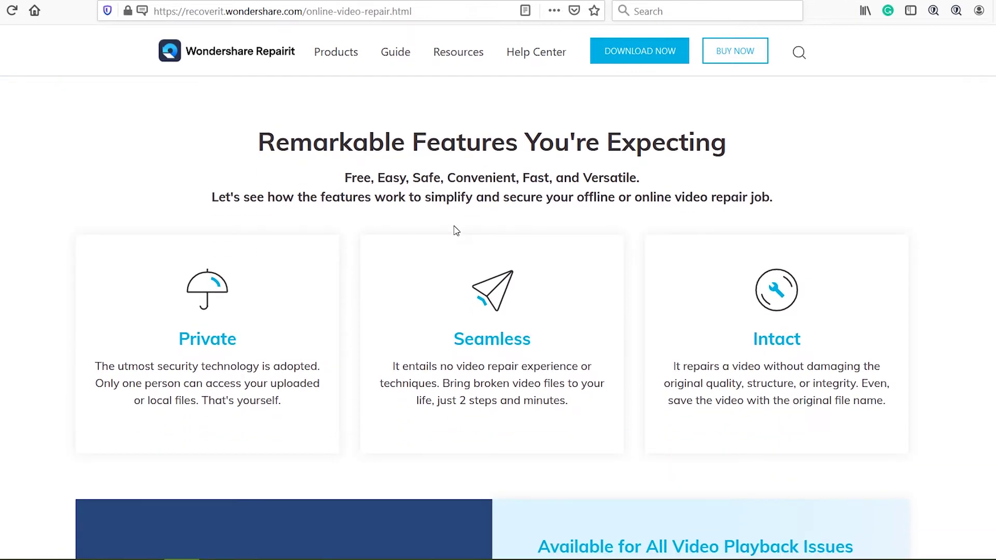
{"action": "scroll", "coordinate": [455, 230], "scroll_direction": "down", "scroll_amount": 2}
{"action": "scroll", "coordinate": [456, 230], "scroll_direction": "down", "scroll_amount": 4}
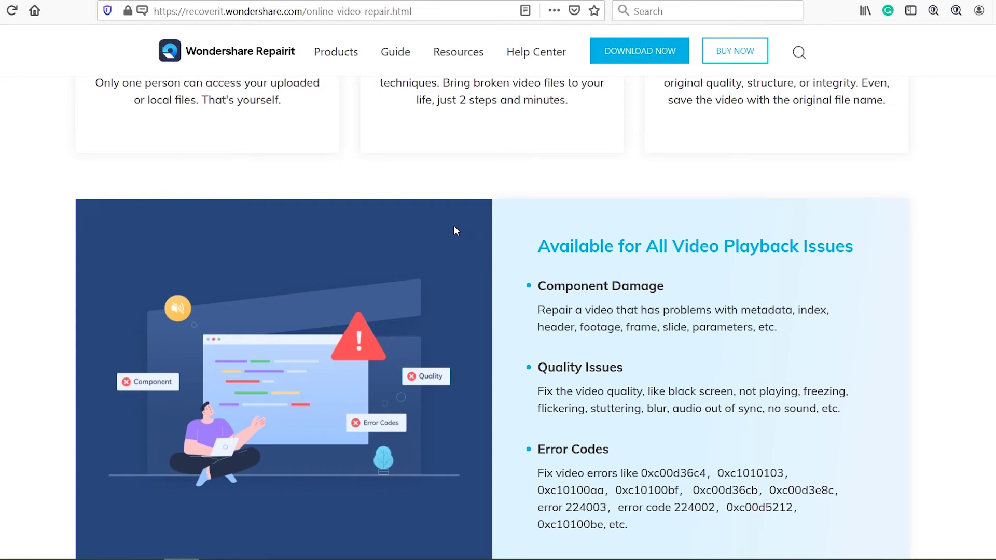
{"action": "scroll", "coordinate": [454, 227], "scroll_direction": "up", "scroll_amount": 10}
{"action": "scroll", "coordinate": [454, 227], "scroll_direction": "up", "scroll_amount": 8}
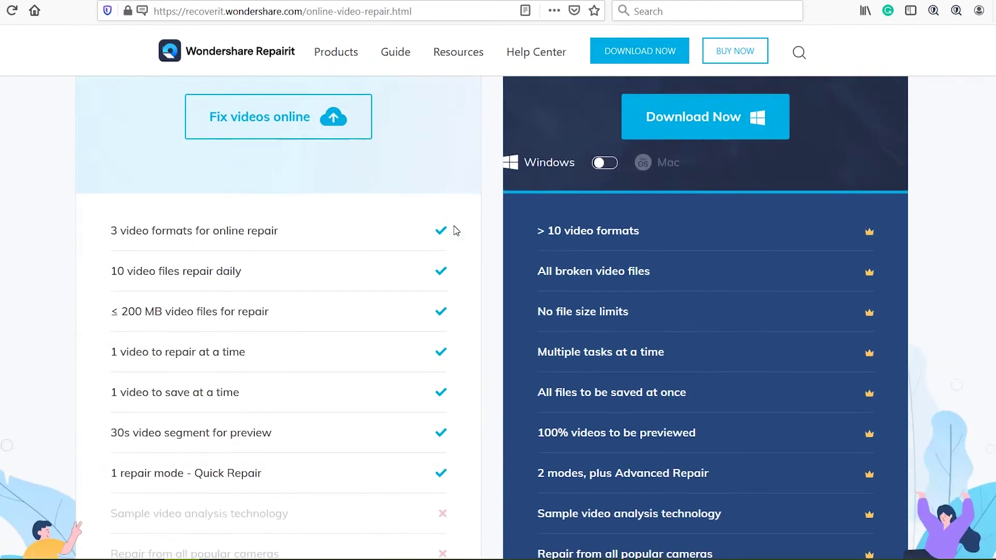
{"action": "scroll", "coordinate": [455, 228], "scroll_direction": "up", "scroll_amount": 10}
{"action": "scroll", "coordinate": [454, 229], "scroll_direction": "up", "scroll_amount": 4}
{"action": "scroll", "coordinate": [685, 260], "scroll_direction": "down", "scroll_amount": 3}
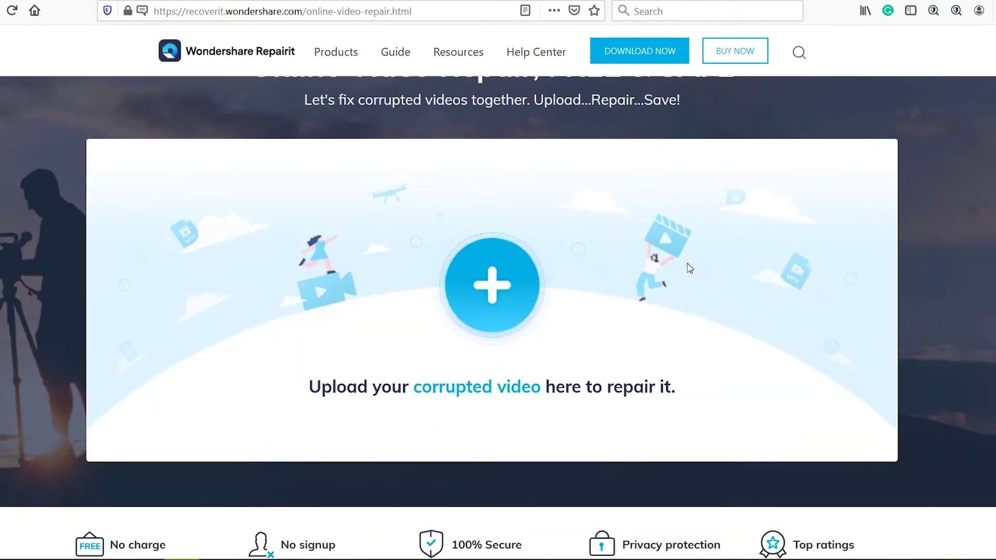
Step: Upload Sample Broken Video.mp4 to Repairit Online for repair
{"action": "left_click", "coordinate": [488, 294]}
{"action": "left_click", "coordinate": [756, 449]}
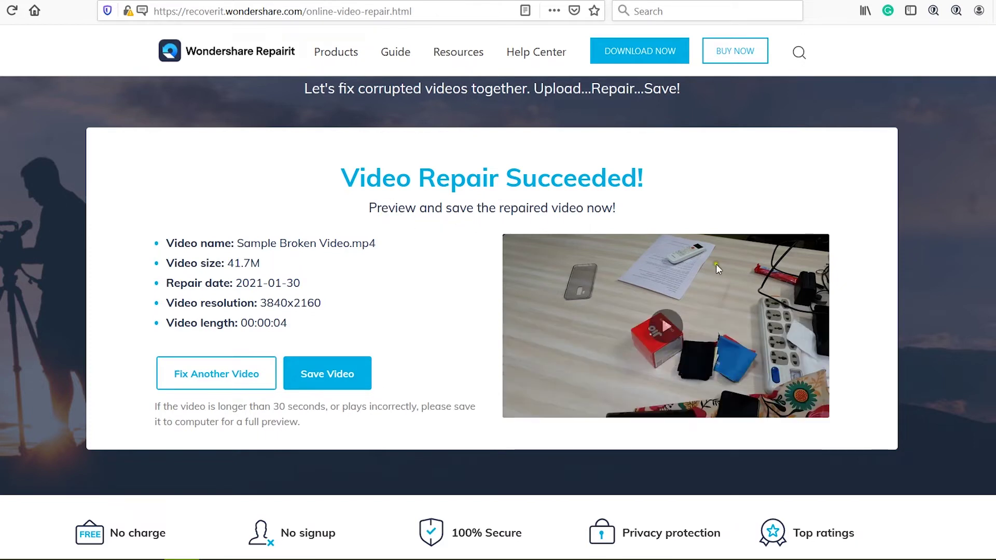
Step: Play the repaired clip's preview and check its 3840x2160 resolution in the details
{"action": "left_click", "coordinate": [667, 323]}
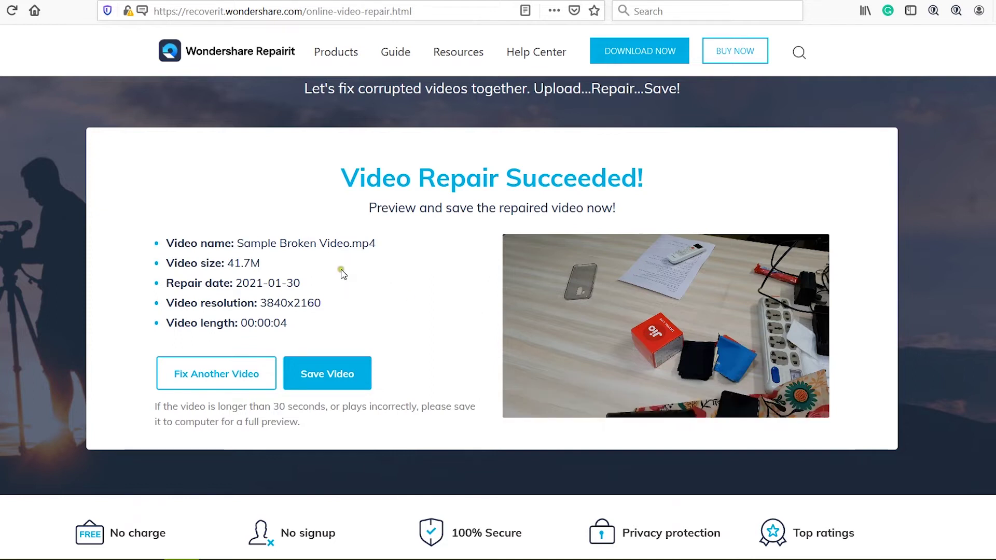
{"action": "left_click_drag", "start_coordinate": [261, 300], "coordinate": [325, 306]}
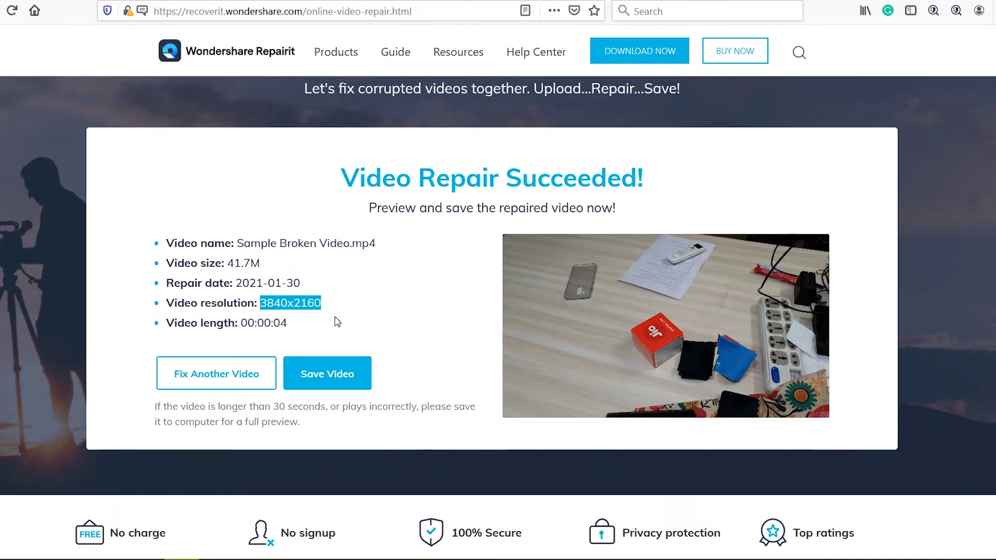
{"action": "left_click", "coordinate": [343, 328]}
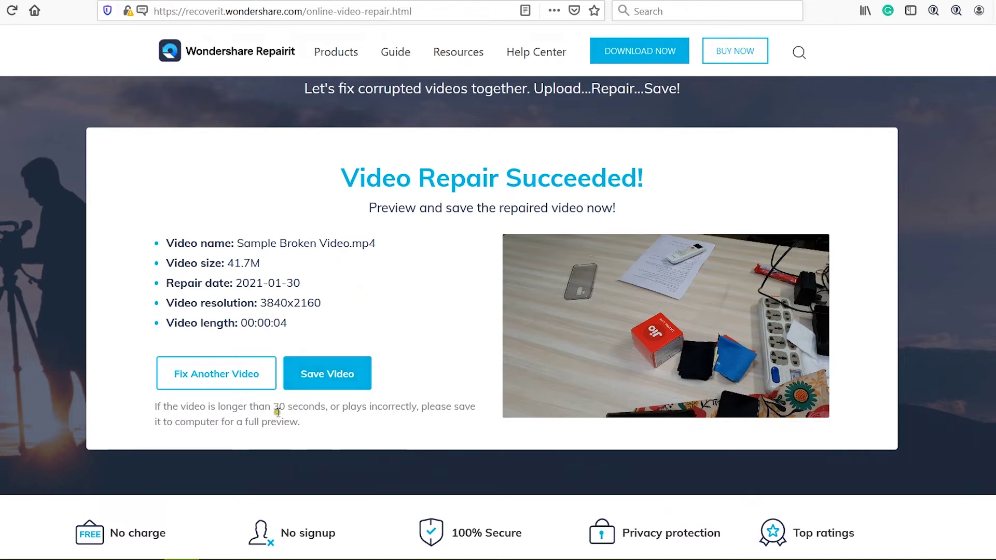
Step: Download the repaired Sample Broken Video.mp4, then scroll down to Advanced Solutions
{"action": "left_click", "coordinate": [323, 373]}
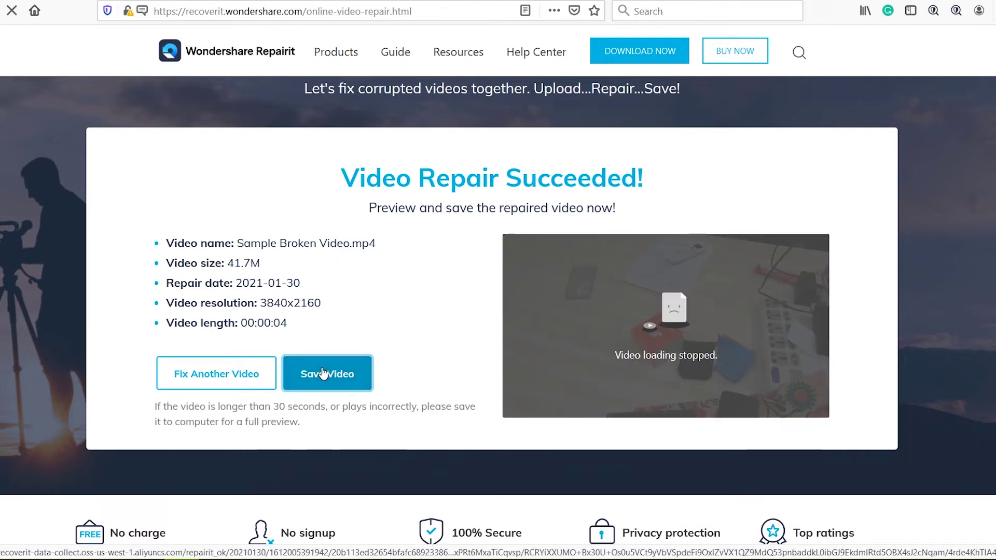
{"action": "left_click", "coordinate": [383, 351]}
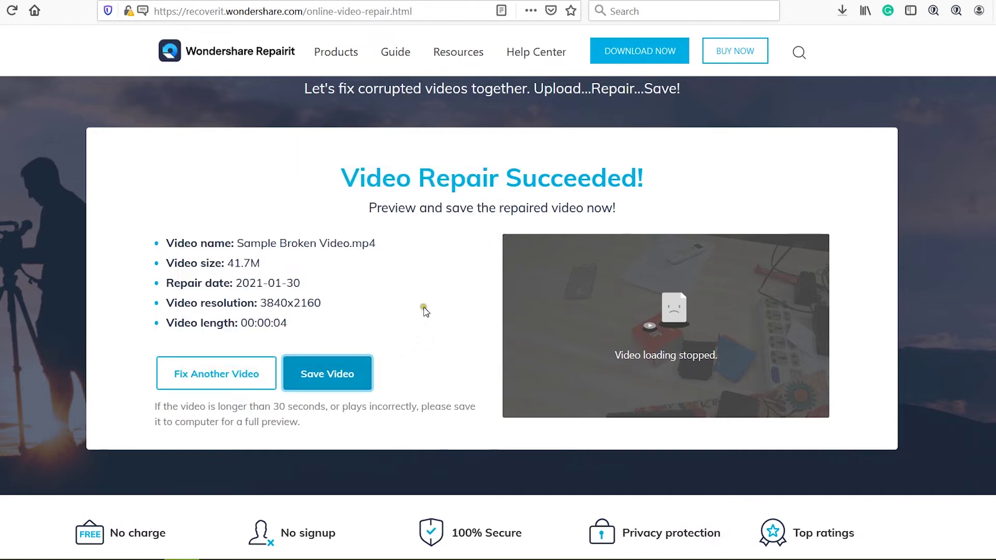
{"action": "scroll", "coordinate": [881, 189], "scroll_direction": "down", "scroll_amount": 7}
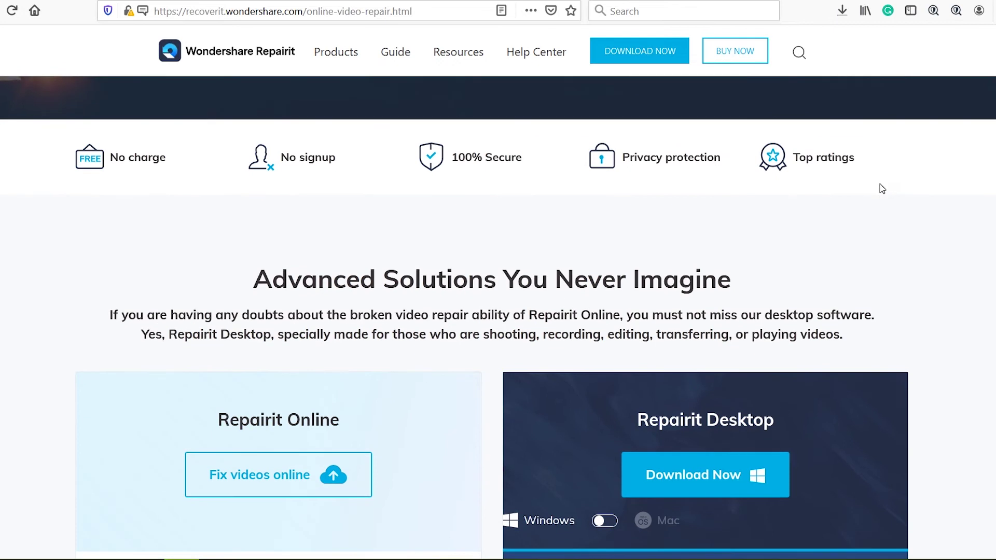
{"action": "scroll", "coordinate": [882, 188], "scroll_direction": "down", "scroll_amount": 3}
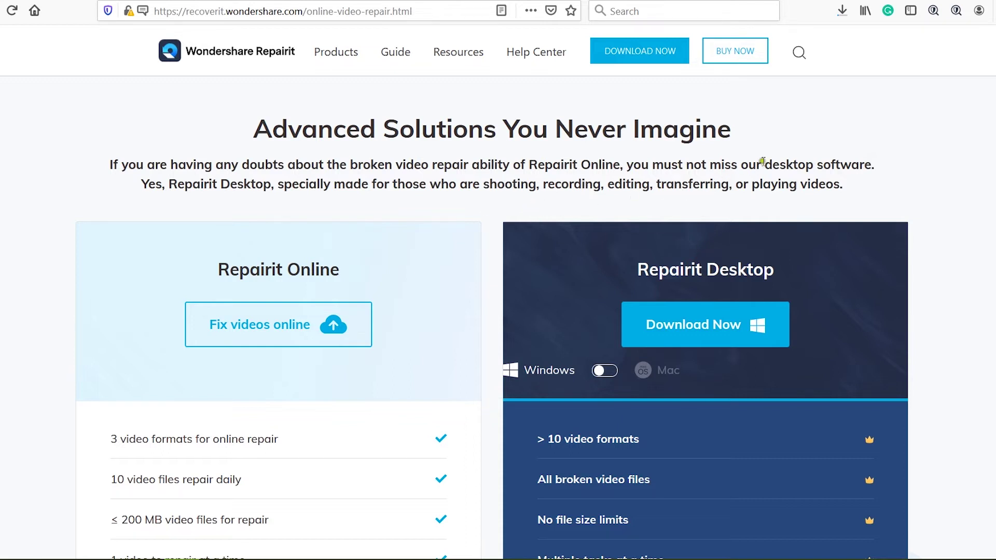
Step: Highlight 'desktop software', then back at the top highlight 'Repair, FREE & SAFE'
{"action": "left_click_drag", "start_coordinate": [766, 161], "coordinate": [871, 166]}
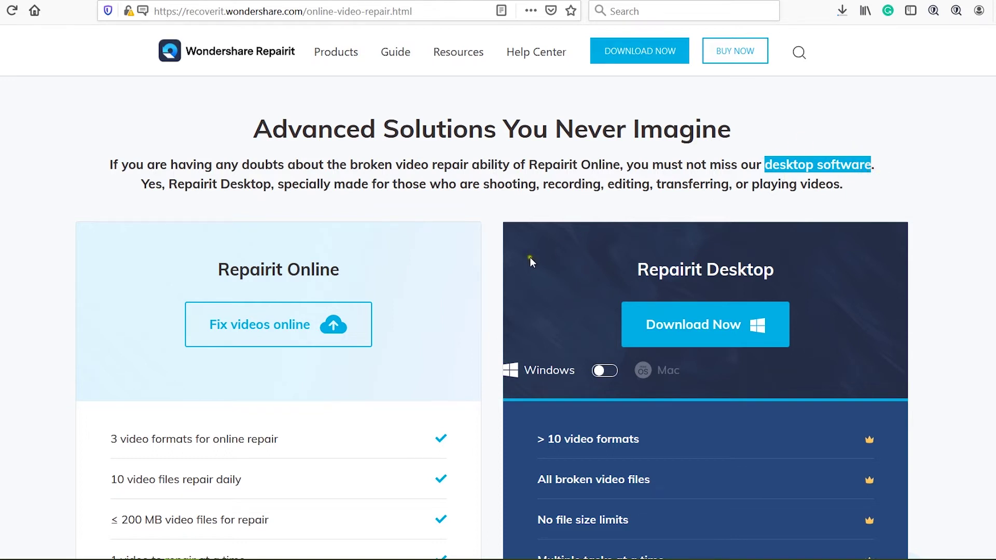
{"action": "scroll", "coordinate": [530, 258], "scroll_direction": "up", "scroll_amount": 15}
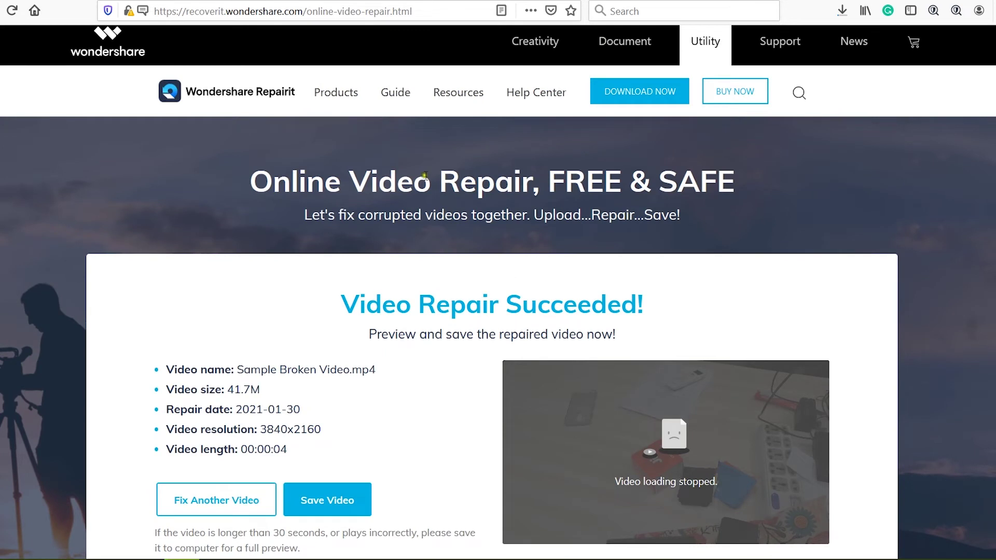
{"action": "left_click_drag", "start_coordinate": [438, 179], "coordinate": [734, 179]}
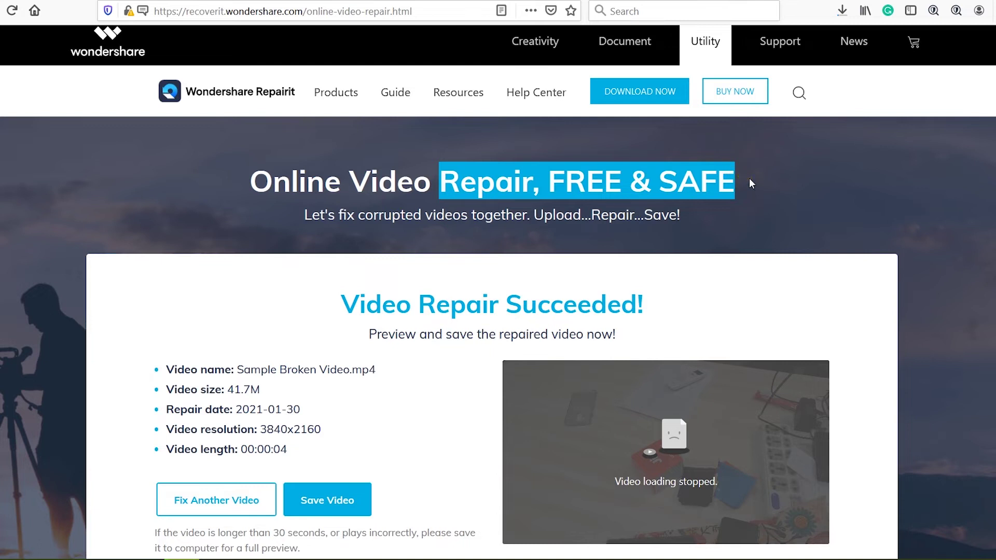
{"action": "left_click", "coordinate": [749, 179]}
Step: Scroll to the Online vs Desktop comparison: 200 MB Quick Repair versus unlimited Advanced Repair
{"action": "scroll", "coordinate": [771, 200], "scroll_direction": "down", "scroll_amount": 5}
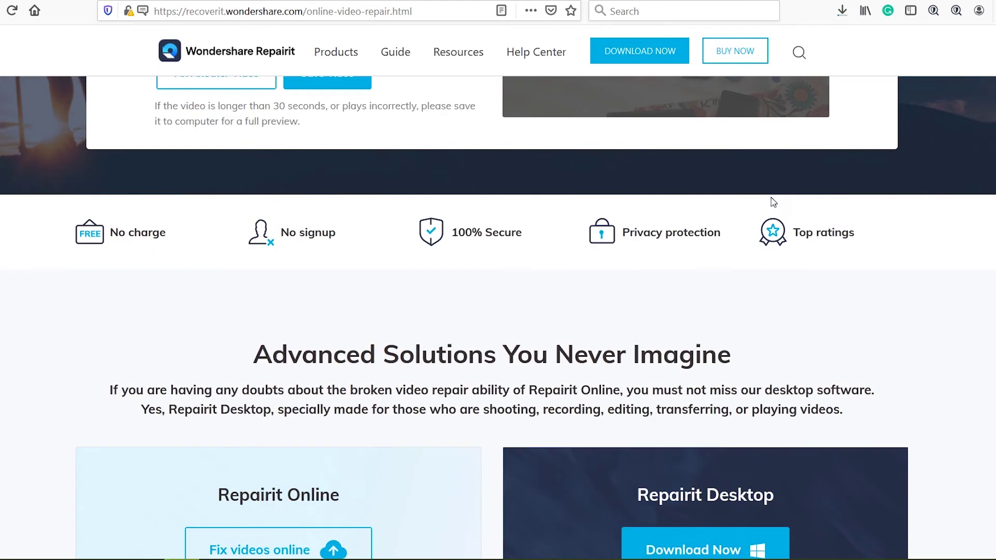
{"action": "scroll", "coordinate": [768, 203], "scroll_direction": "down", "scroll_amount": 1}
{"action": "scroll", "coordinate": [779, 225], "scroll_direction": "down", "scroll_amount": 3}
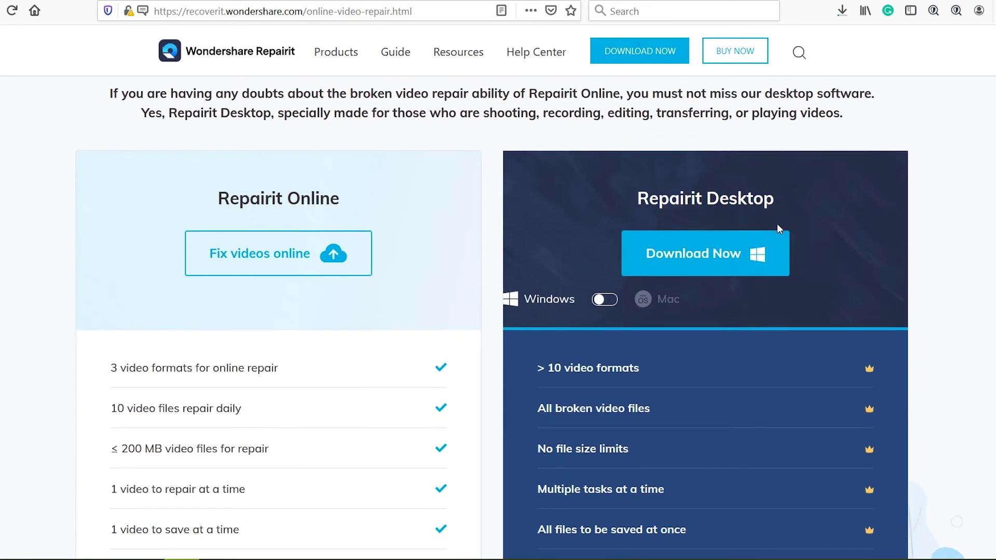
{"action": "scroll", "coordinate": [303, 263], "scroll_direction": "down", "scroll_amount": 2}
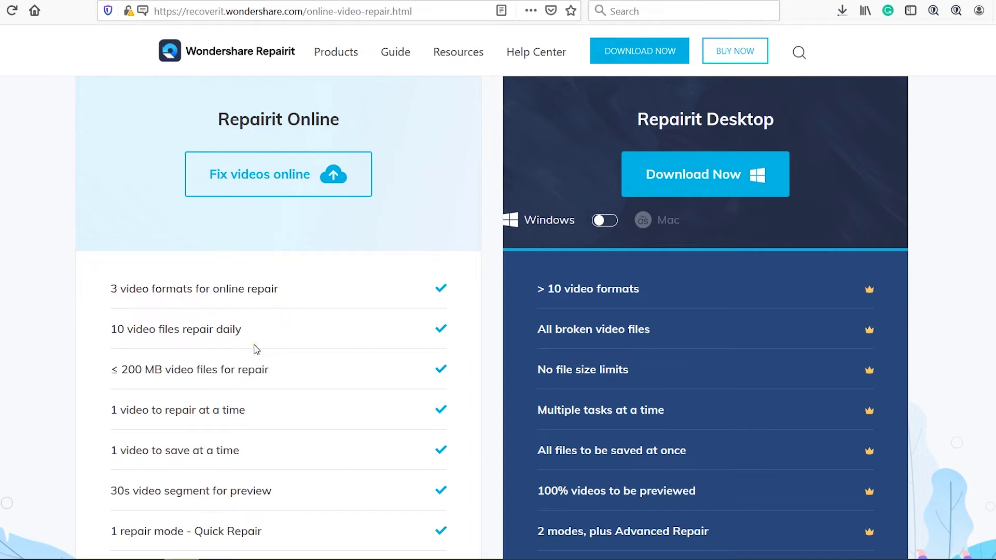
{"action": "scroll", "coordinate": [256, 349], "scroll_direction": "down", "scroll_amount": 2}
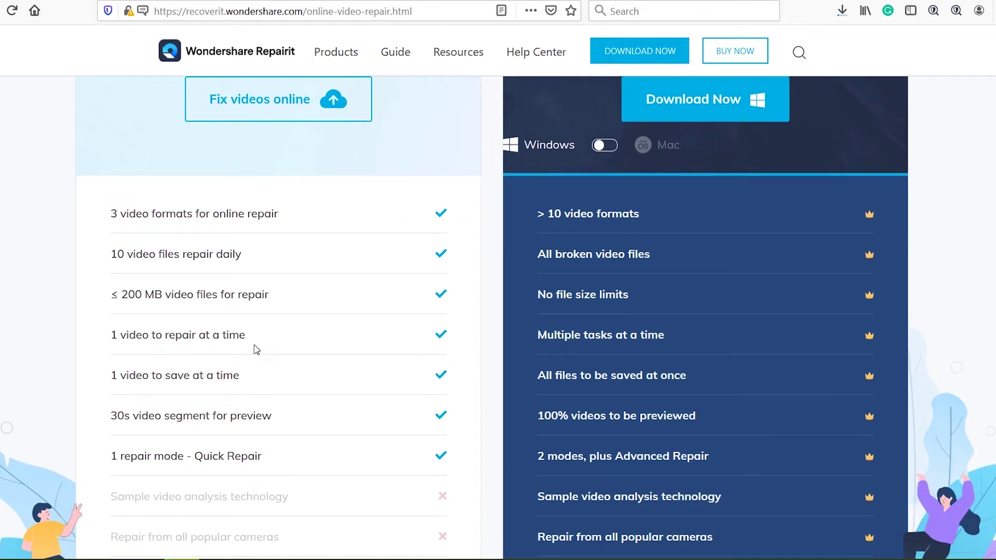
{"action": "left_click", "coordinate": [263, 374]}
{"action": "left_click", "coordinate": [263, 365]}
{"action": "scroll", "coordinate": [524, 303], "scroll_direction": "up", "scroll_amount": 5}
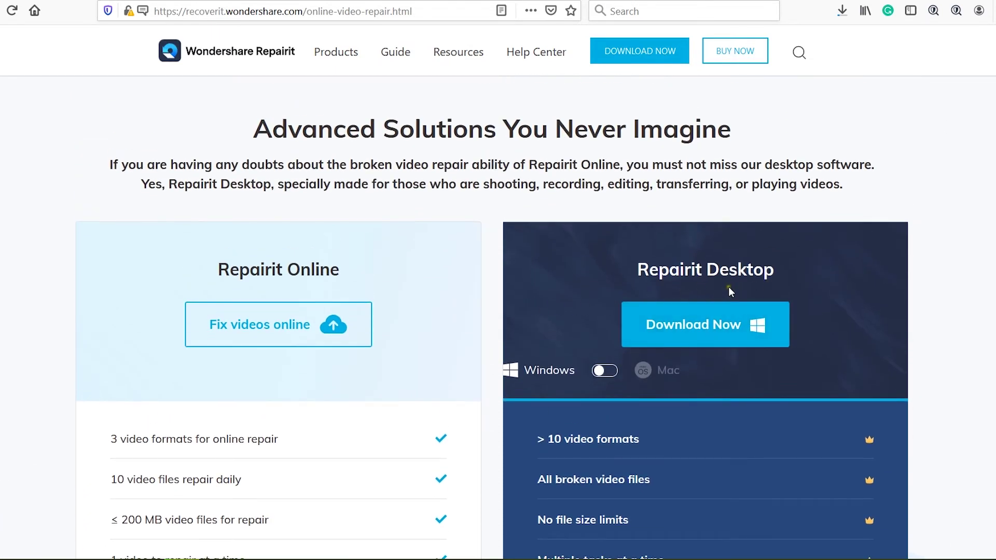
{"action": "scroll", "coordinate": [729, 288], "scroll_direction": "down", "scroll_amount": 5}
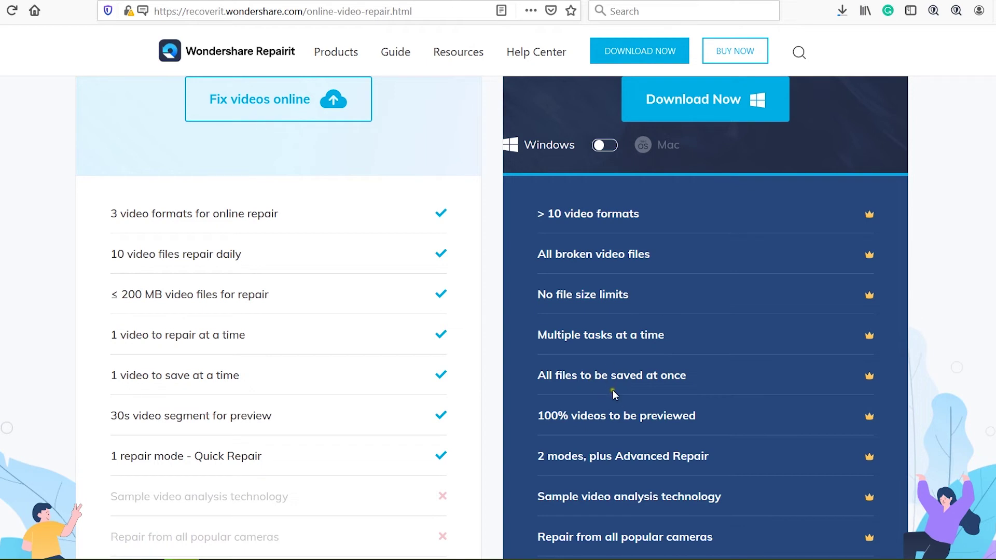
Step: Scroll to supported playback issues and highlight quality issues like black screen and freezing
{"action": "scroll", "coordinate": [615, 391], "scroll_direction": "down", "scroll_amount": 5}
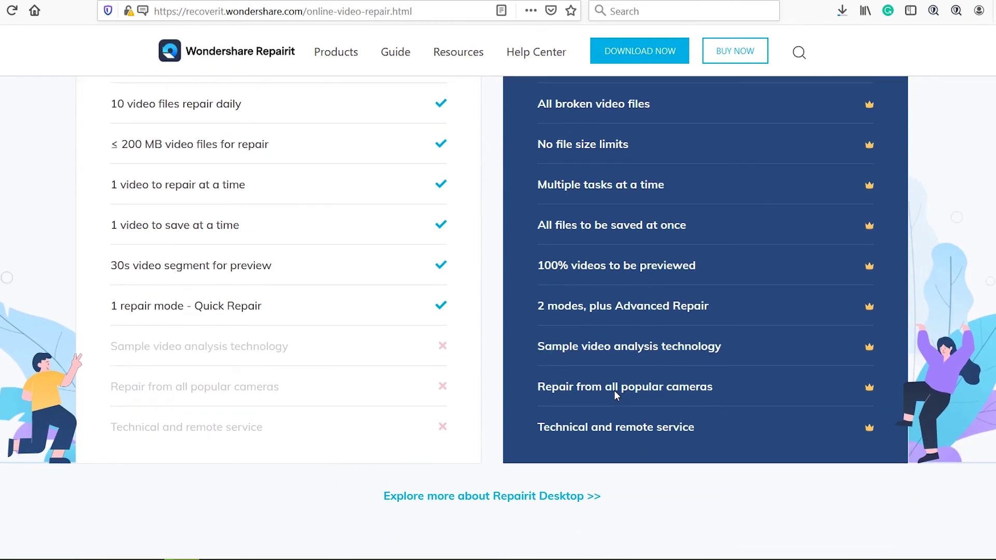
{"action": "scroll", "coordinate": [616, 395], "scroll_direction": "down", "scroll_amount": 2}
{"action": "scroll", "coordinate": [616, 395], "scroll_direction": "down", "scroll_amount": 4}
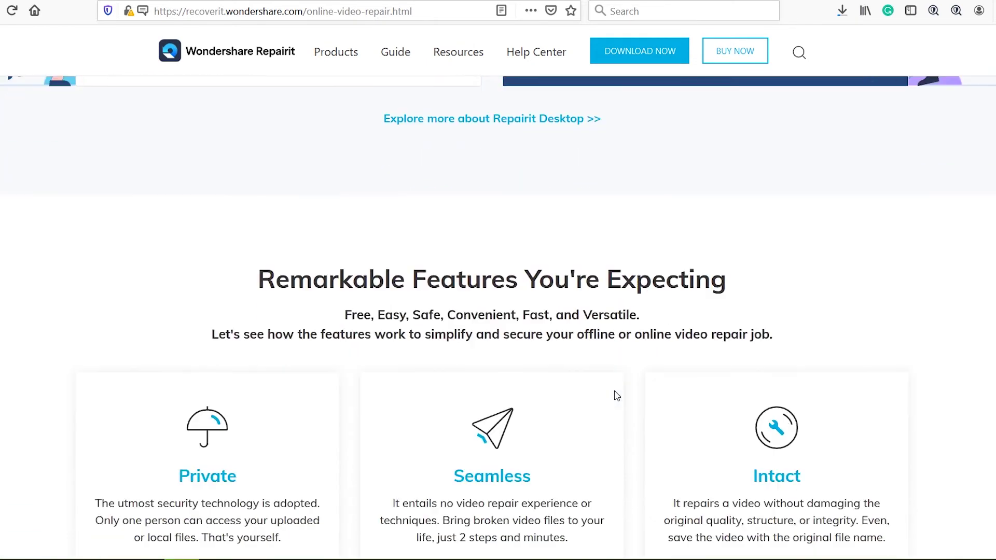
{"action": "scroll", "coordinate": [616, 396], "scroll_direction": "down", "scroll_amount": 5}
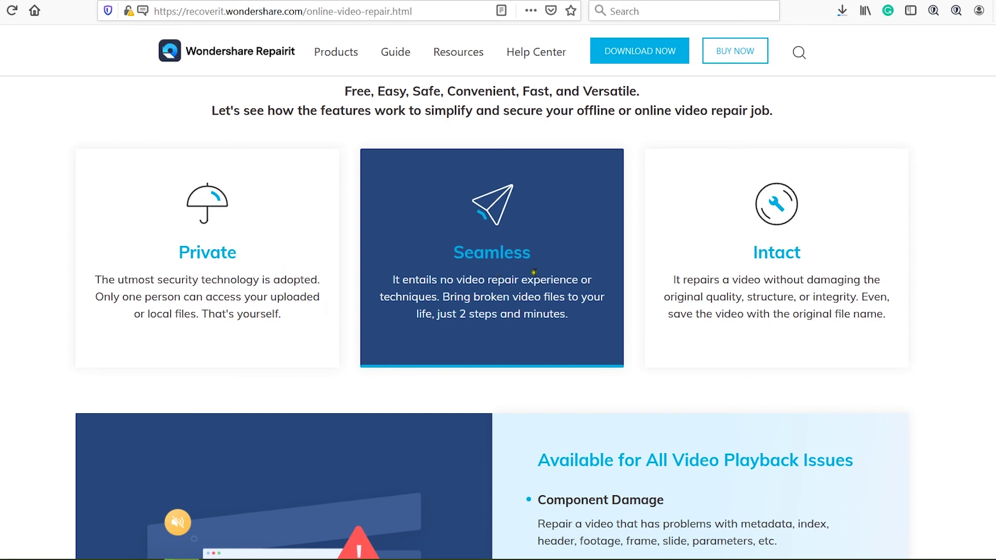
{"action": "scroll", "coordinate": [759, 252], "scroll_direction": "down", "scroll_amount": 3}
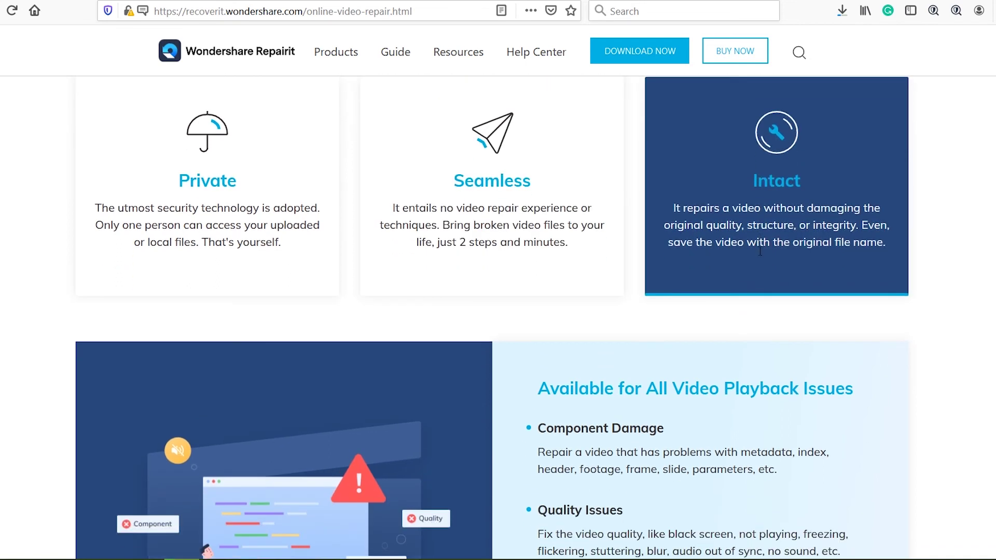
{"action": "scroll", "coordinate": [759, 252], "scroll_direction": "down", "scroll_amount": 2}
{"action": "scroll", "coordinate": [761, 251], "scroll_direction": "down", "scroll_amount": 1}
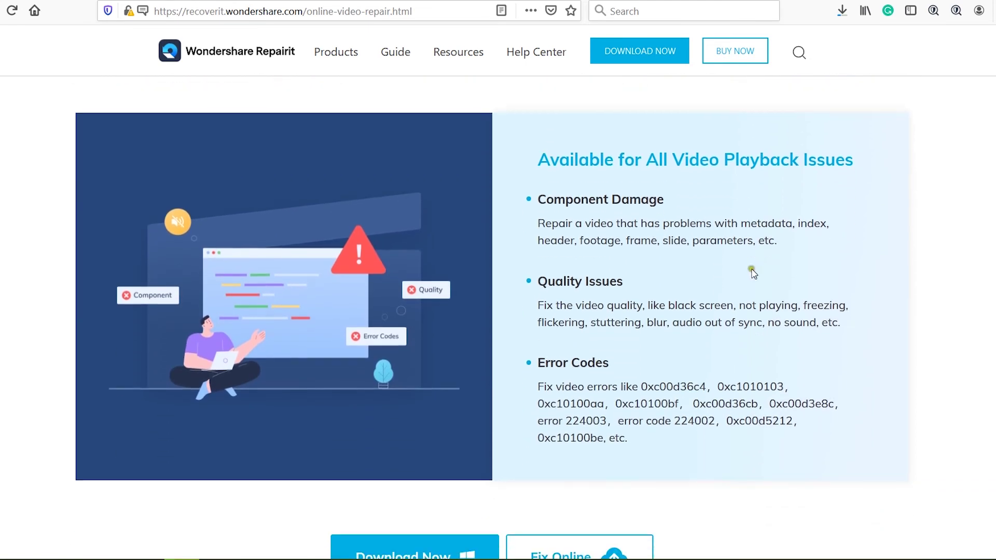
{"action": "left_click_drag", "start_coordinate": [665, 305], "coordinate": [852, 308]}
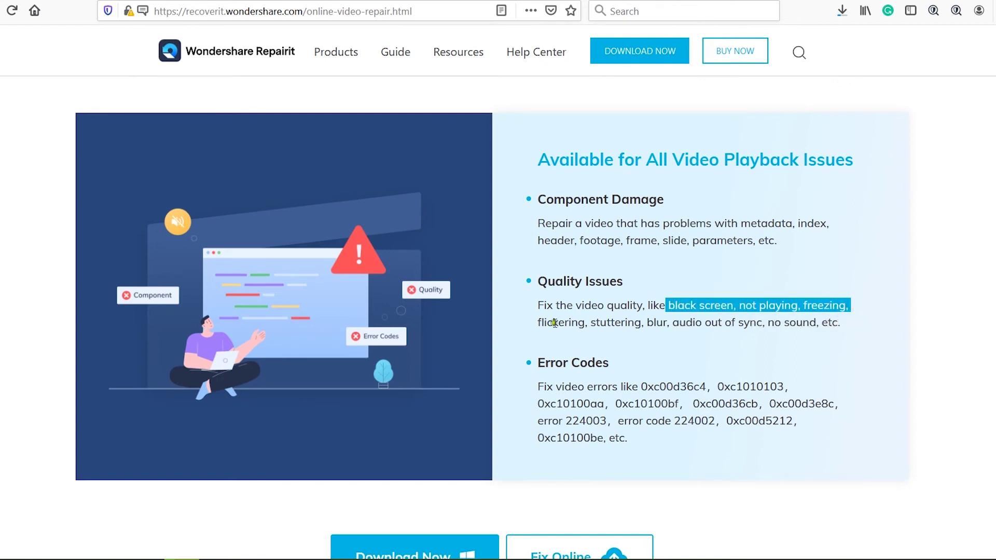
{"action": "left_click_drag", "start_coordinate": [539, 323], "coordinate": [846, 329]}
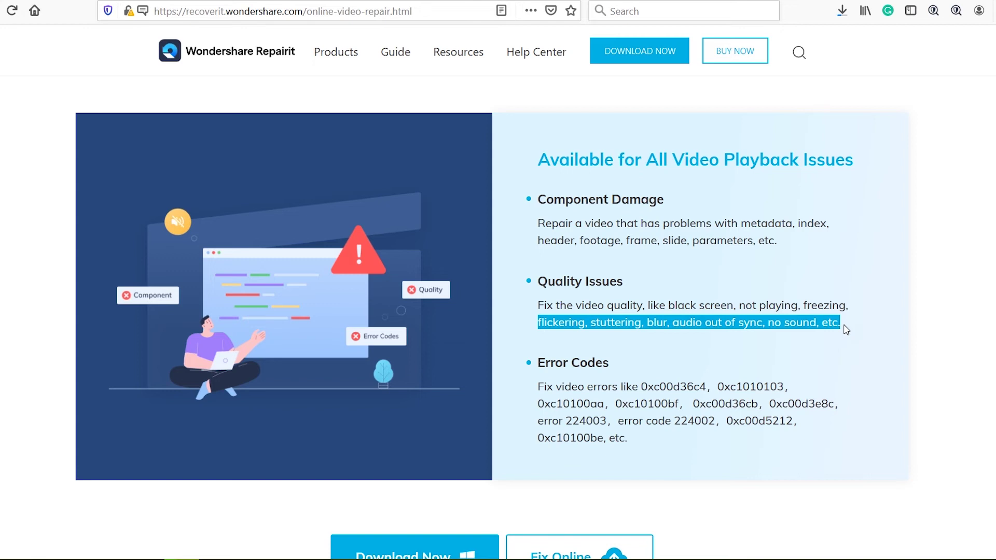
{"action": "left_click", "coordinate": [844, 328]}
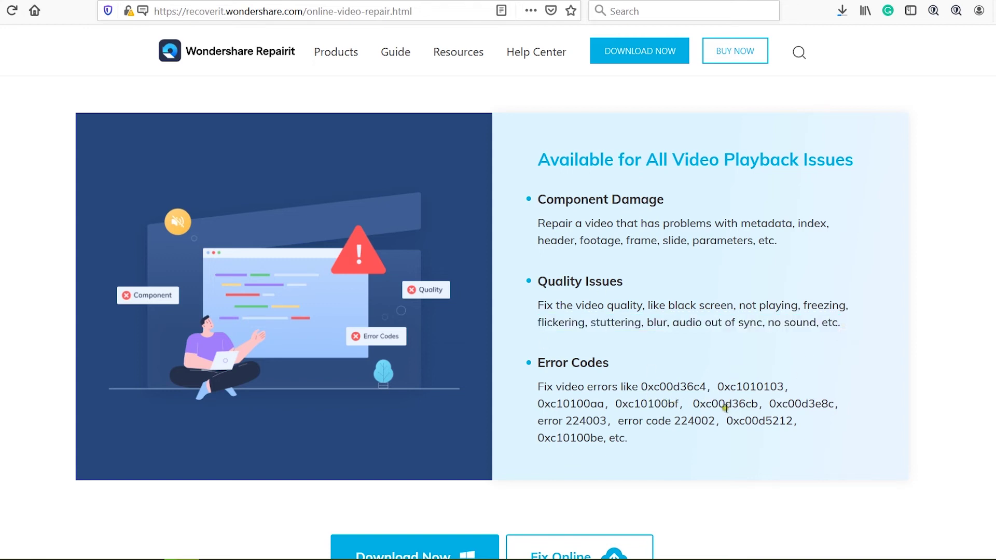
Step: Switch the desktop download offer to Mac and back to Windows, then browse the device cards
{"action": "scroll", "coordinate": [685, 398], "scroll_direction": "down", "scroll_amount": 1}
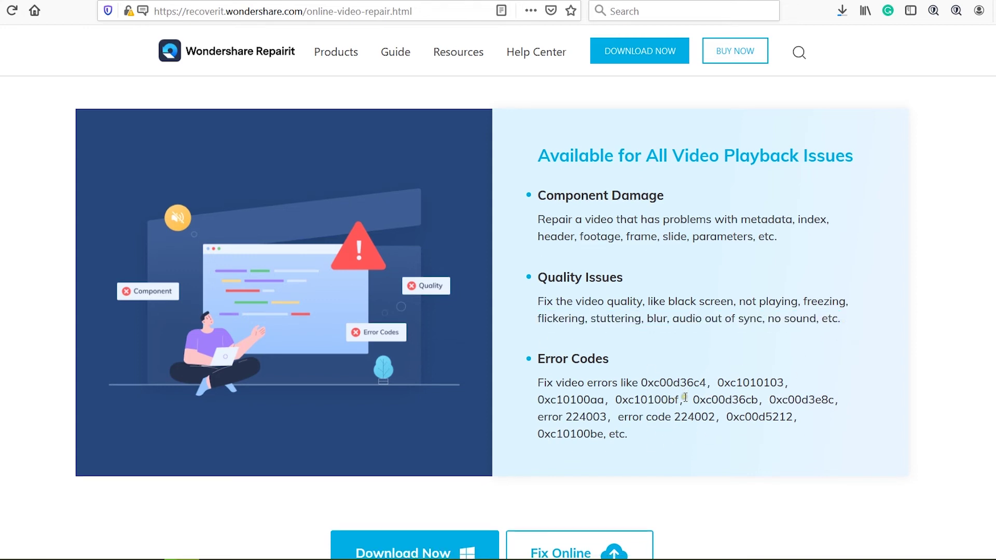
{"action": "scroll", "coordinate": [685, 398], "scroll_direction": "down", "scroll_amount": 4}
{"action": "scroll", "coordinate": [685, 399], "scroll_direction": "down", "scroll_amount": 1}
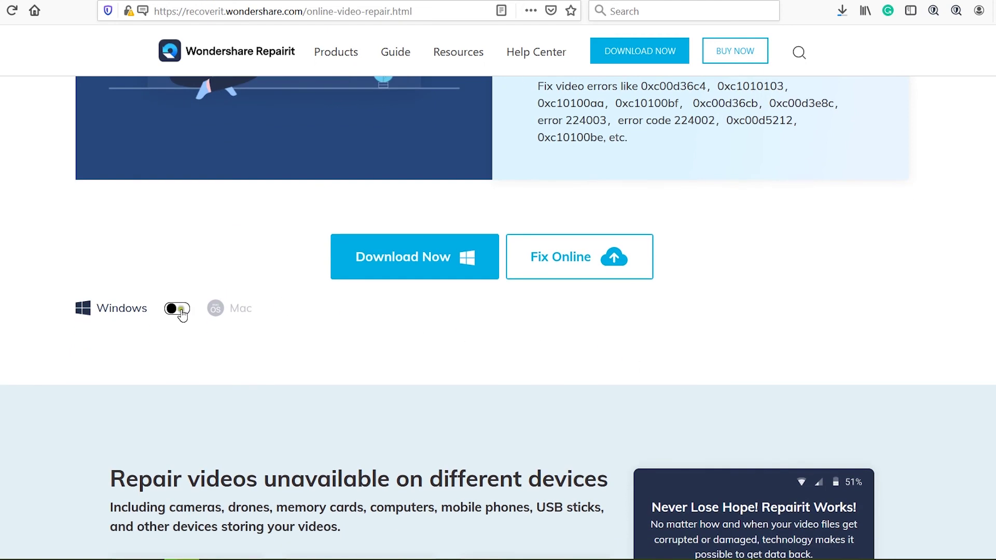
{"action": "left_click", "coordinate": [181, 310]}
{"action": "left_click", "coordinate": [179, 310]}
{"action": "scroll", "coordinate": [599, 429], "scroll_direction": "down", "scroll_amount": 6}
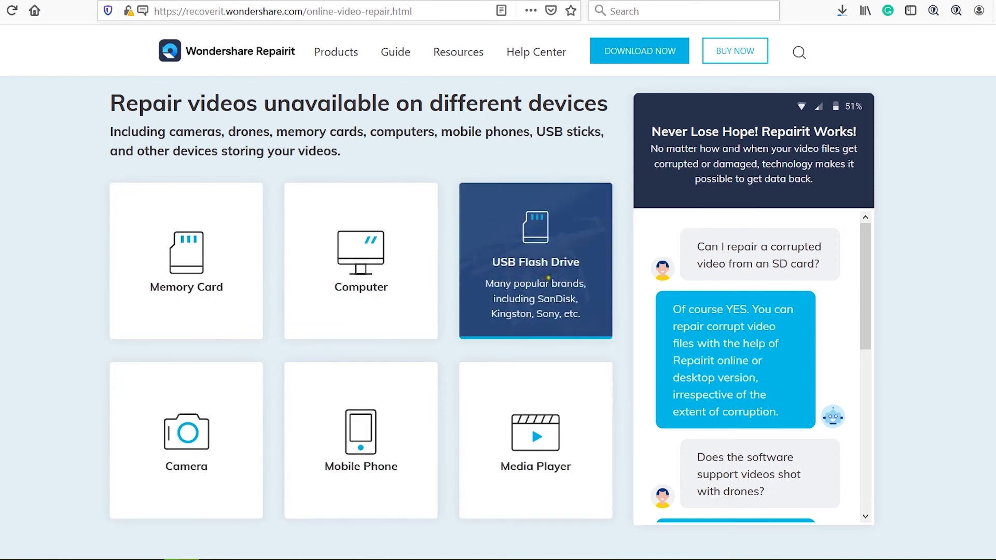
{"action": "scroll", "coordinate": [714, 480], "scroll_direction": "down", "scroll_amount": 5}
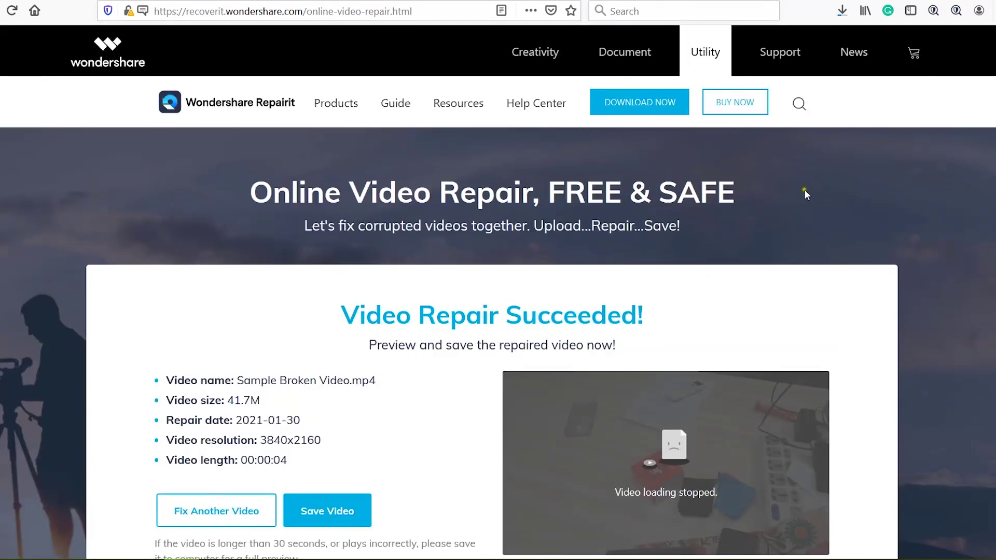
{"action": "scroll", "coordinate": [804, 189], "scroll_direction": "down", "scroll_amount": 8}
Step: Play the repaired preview, then open the downloaded Sample Broken Video.mp4 in VLC
{"action": "scroll", "coordinate": [814, 185], "scroll_direction": "up", "scroll_amount": 4}
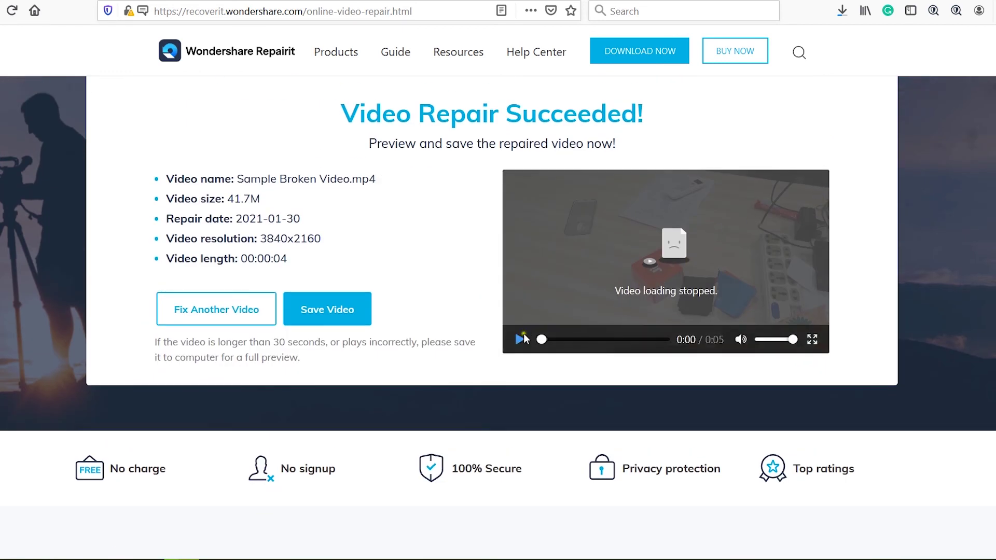
{"action": "left_click", "coordinate": [521, 340]}
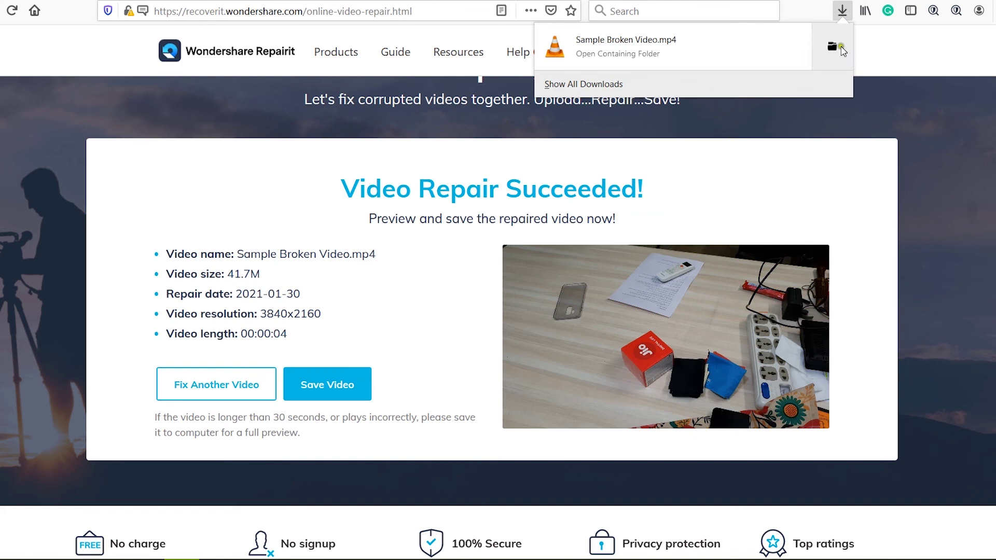
{"action": "left_click", "coordinate": [726, 64]}
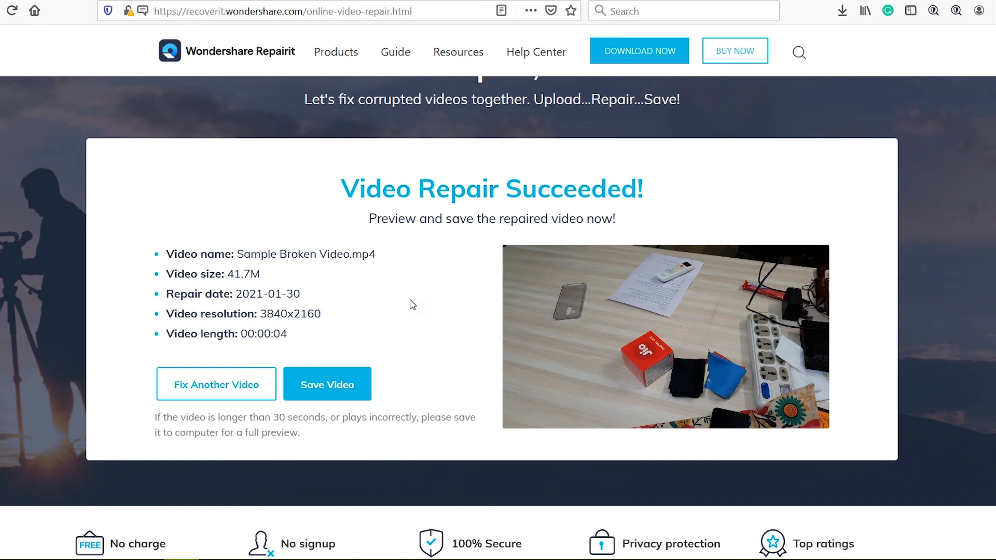
{"action": "scroll", "coordinate": [411, 304], "scroll_direction": "down", "scroll_amount": 3}
Step: Cancel the Repairit desktop installer download and scroll back to the Online vs Desktop comparison
{"action": "scroll", "coordinate": [411, 305], "scroll_direction": "down", "scroll_amount": 2}
{"action": "scroll", "coordinate": [411, 305], "scroll_direction": "up", "scroll_amount": 8}
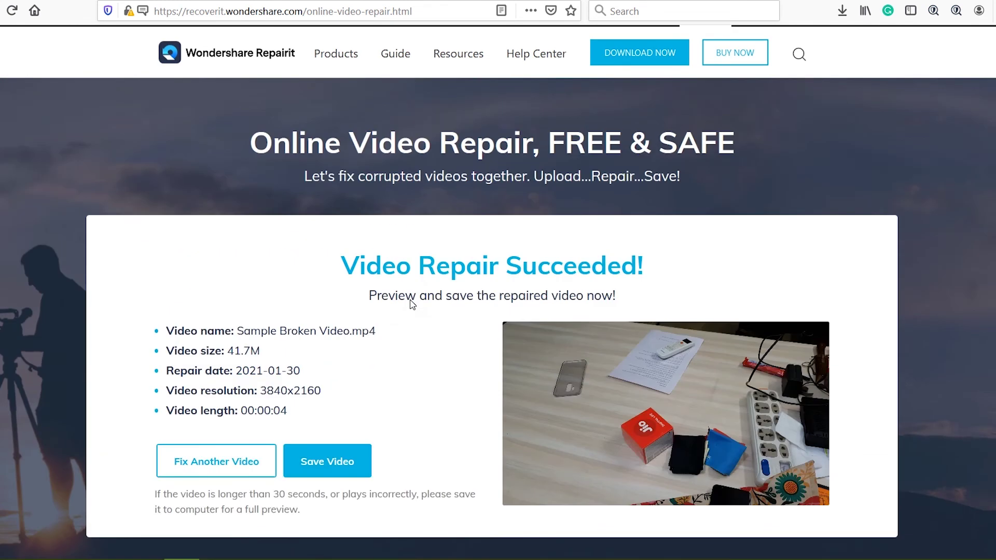
{"action": "left_click", "coordinate": [647, 102]}
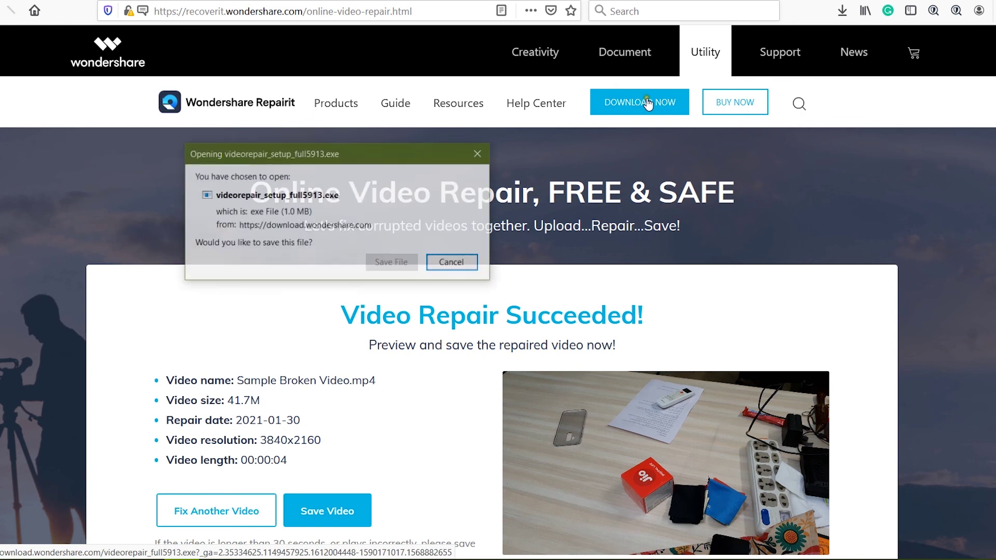
{"action": "left_click", "coordinate": [453, 263]}
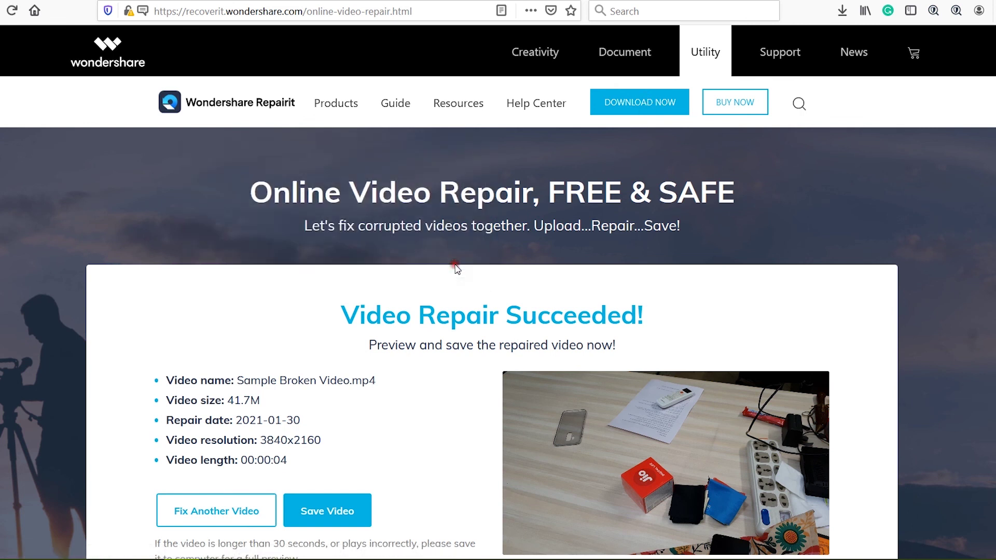
{"action": "scroll", "coordinate": [478, 385], "scroll_direction": "down", "scroll_amount": 5}
{"action": "scroll", "coordinate": [477, 386], "scroll_direction": "down", "scroll_amount": 3}
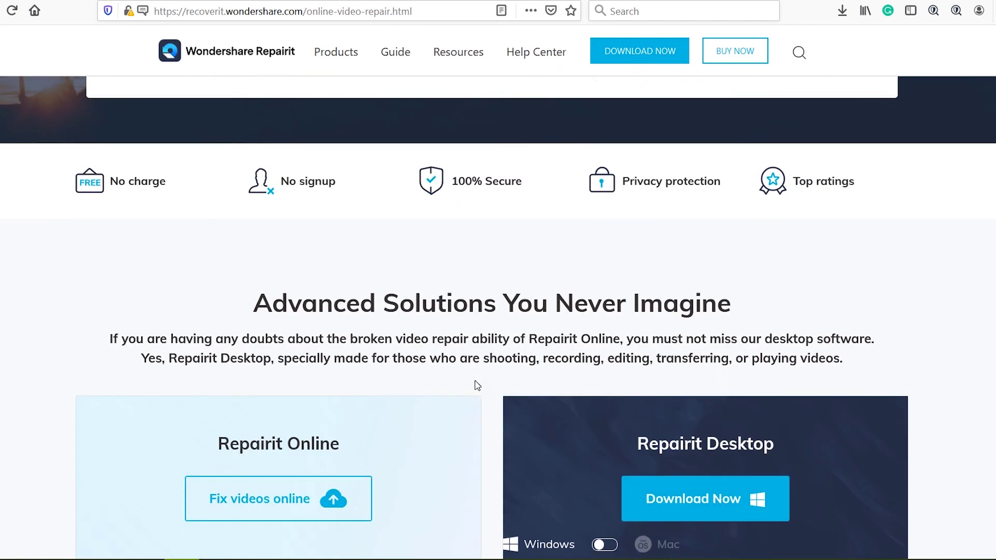
{"action": "scroll", "coordinate": [478, 385], "scroll_direction": "down", "scroll_amount": 1}
{"action": "scroll", "coordinate": [478, 386], "scroll_direction": "down", "scroll_amount": 2}
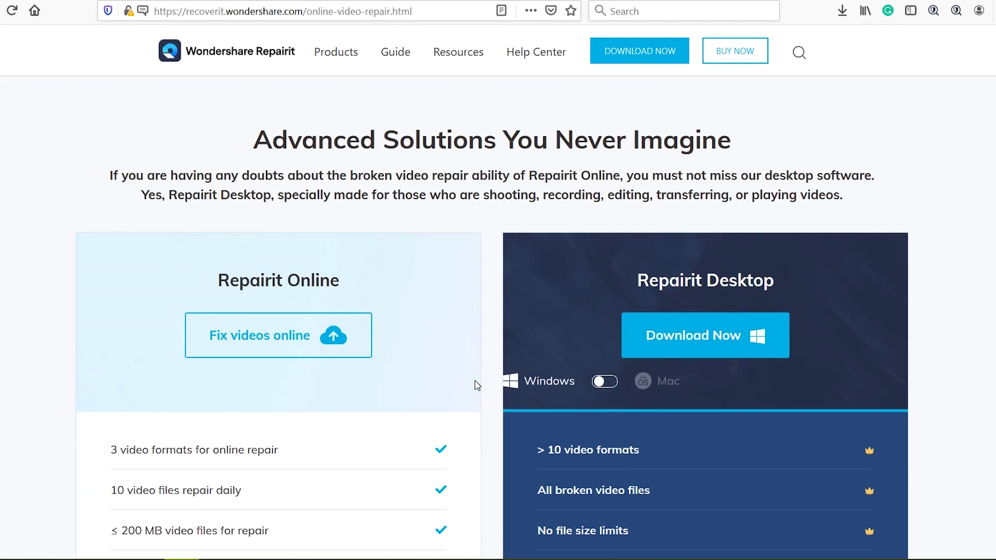
{"action": "scroll", "coordinate": [478, 386], "scroll_direction": "down", "scroll_amount": 2}
{"action": "scroll", "coordinate": [477, 386], "scroll_direction": "down", "scroll_amount": 3}
{"action": "scroll", "coordinate": [478, 386], "scroll_direction": "down", "scroll_amount": 2}
{"action": "scroll", "coordinate": [478, 386], "scroll_direction": "down", "scroll_amount": 5}
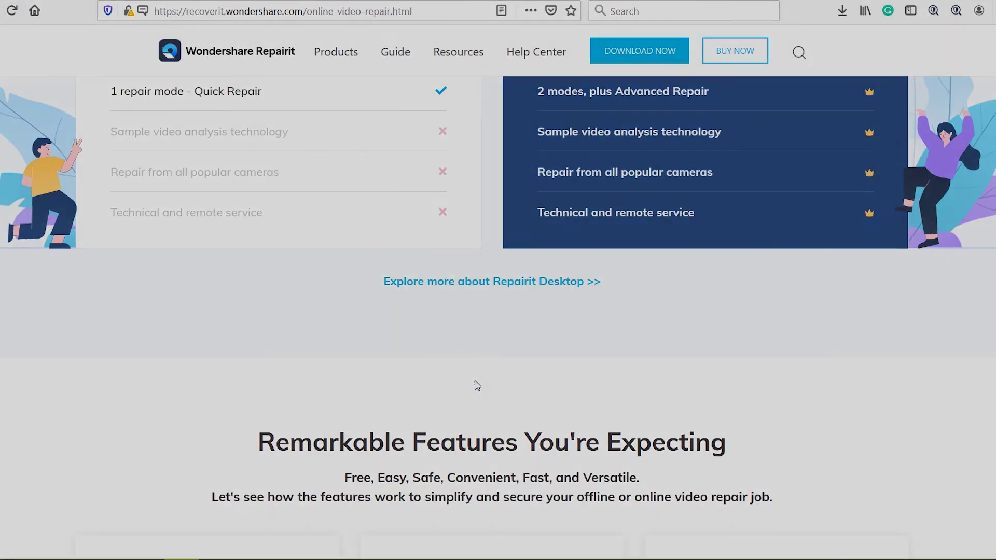